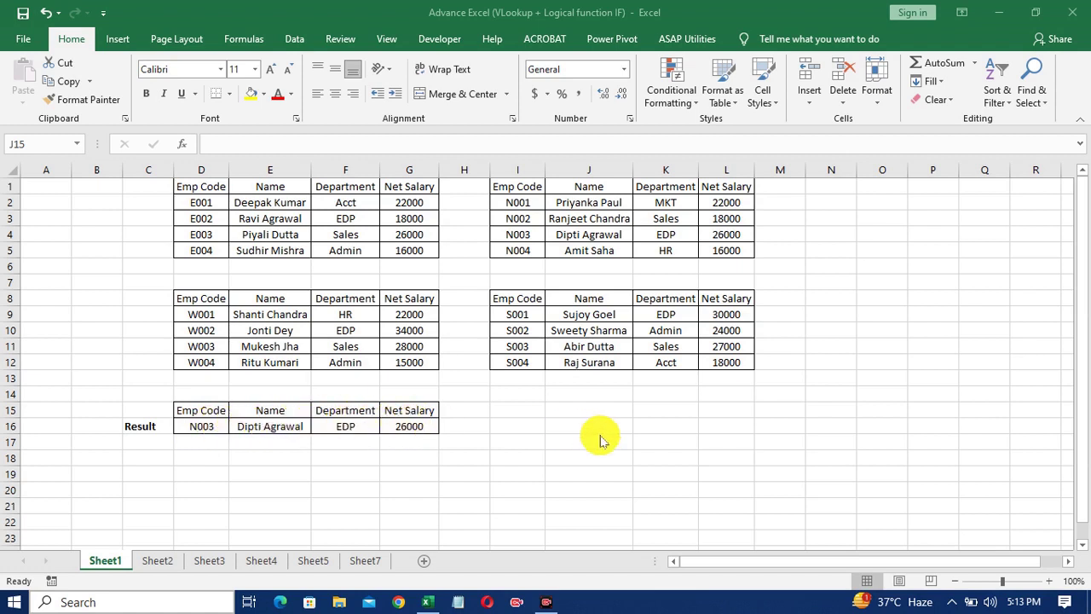
- Enter Emp Code E004 in cell D16 of the Result row
{"action": "left_click", "coordinate": [209, 422]}
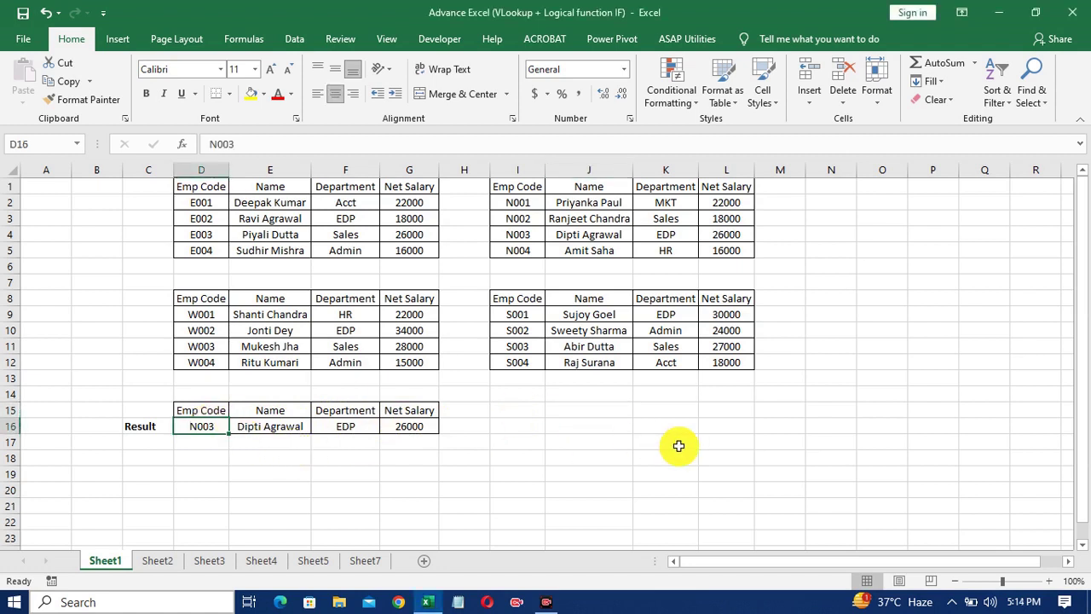
{"action": "type", "text": "E004"}
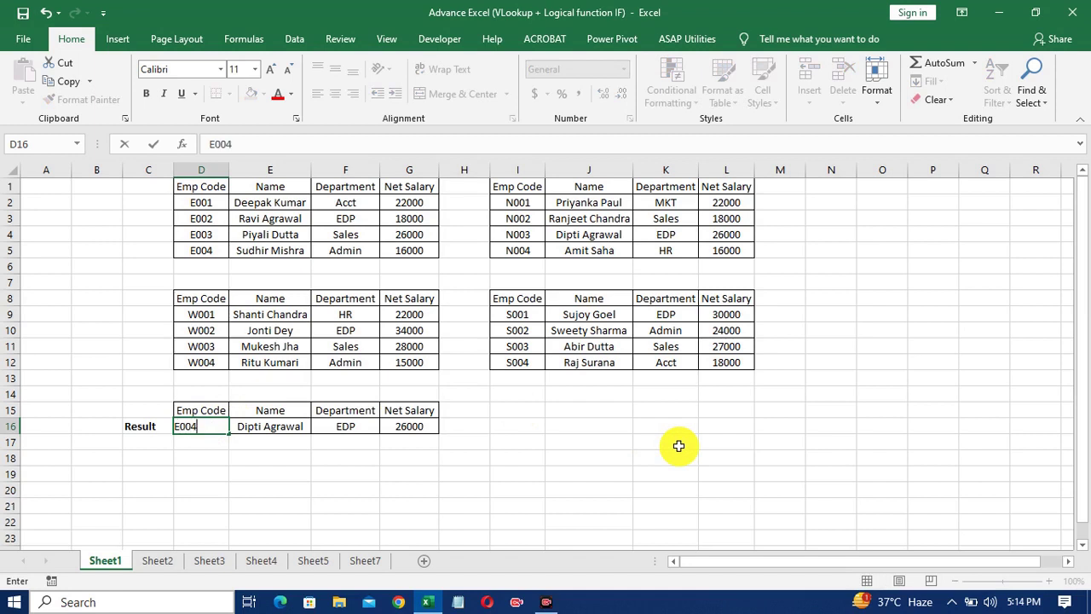
{"action": "key", "text": "Return"}
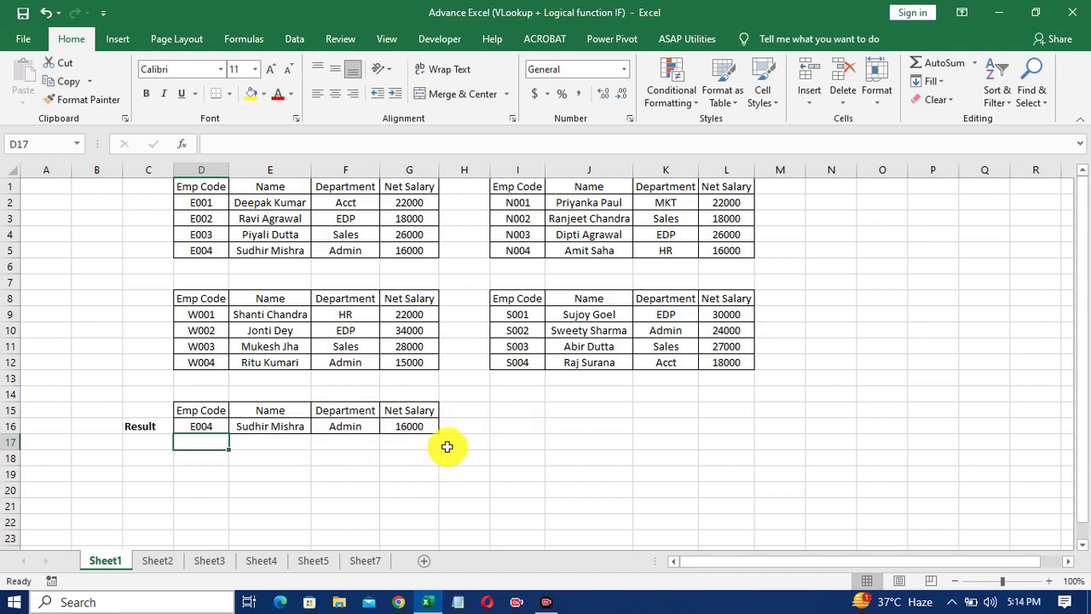
- Clear the Name, Department and Net Salary results in E16:G16
{"action": "left_click", "coordinate": [274, 426]}
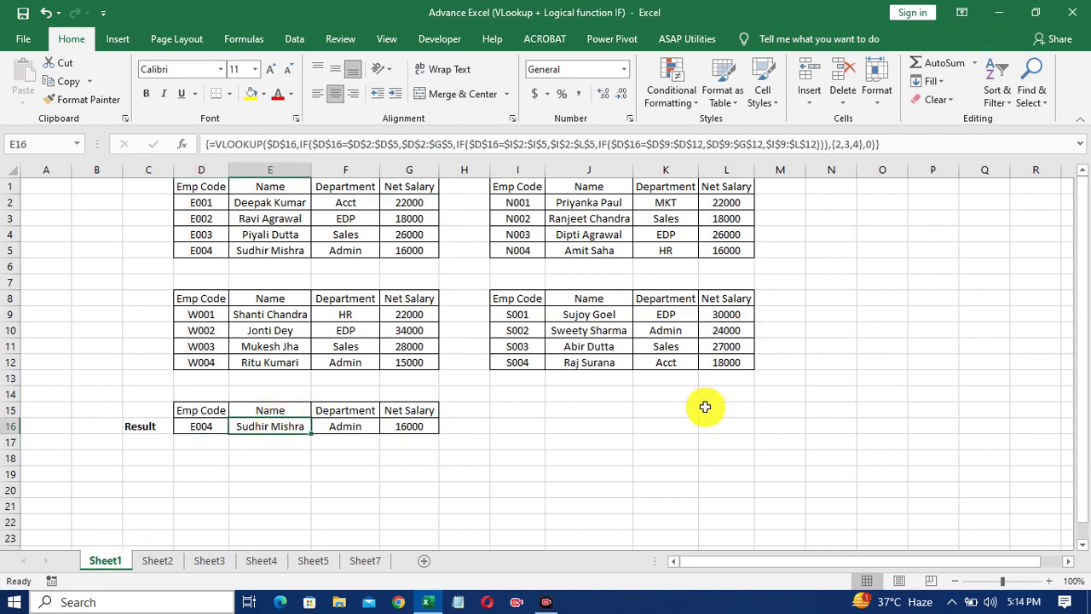
{"action": "key", "text": "shift+Right"}
{"action": "key", "text": "shift+Right"}
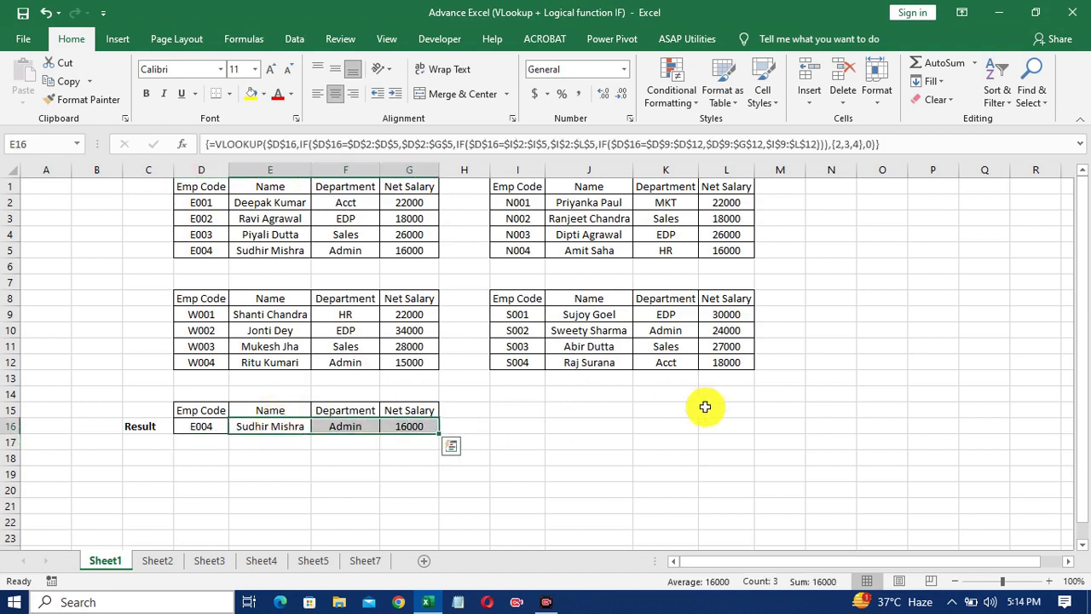
{"action": "key", "text": "Delete"}
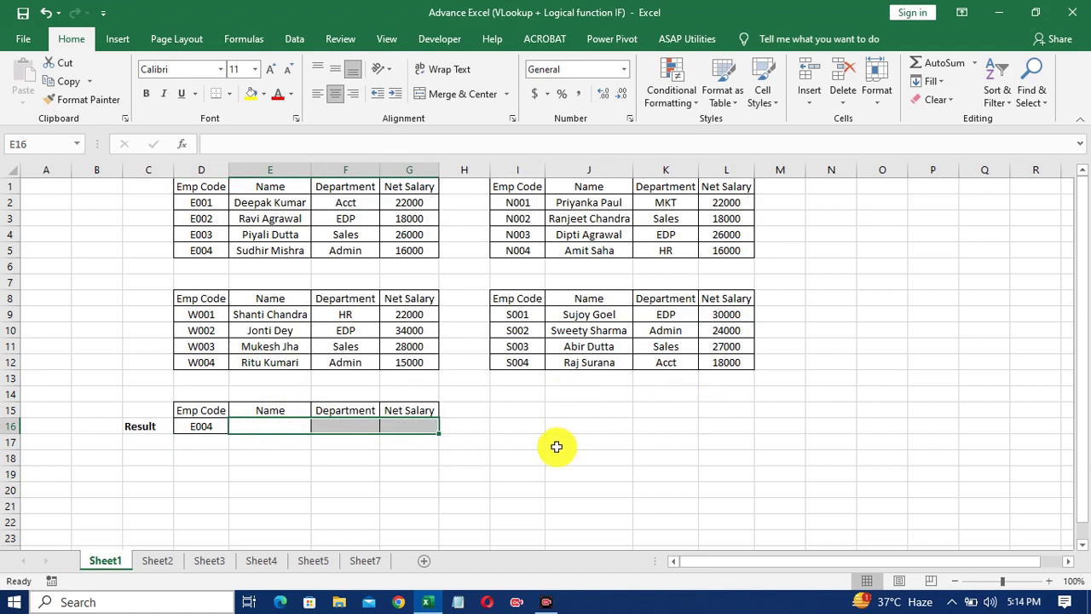
- Across E16:G16, begin =VLOOKUP($D$16, with the Emp Code locked as lookup value
{"action": "left_click", "coordinate": [556, 447]}
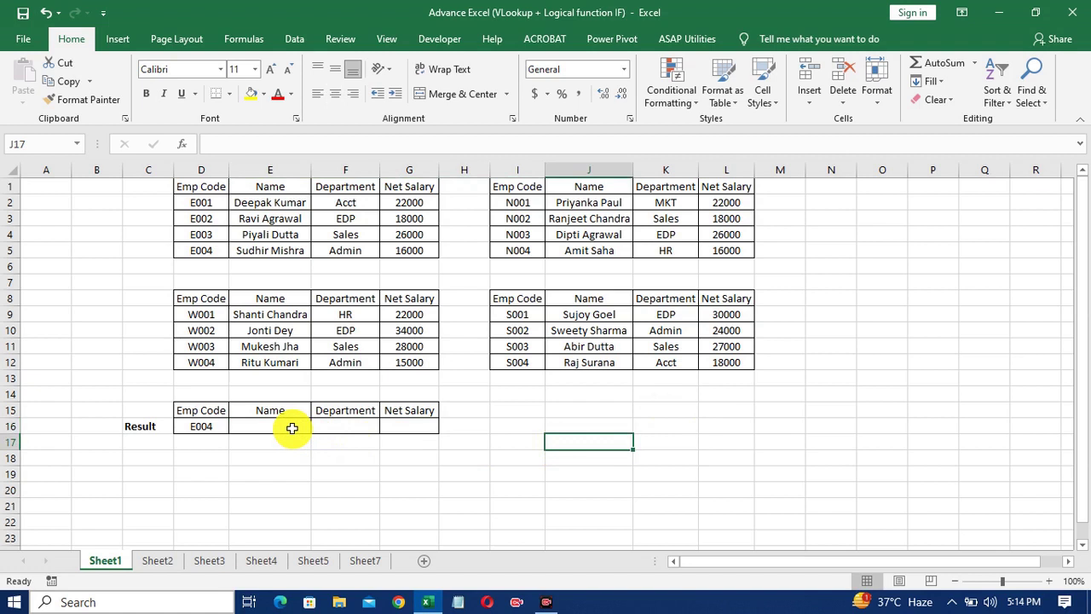
{"action": "left_click", "coordinate": [291, 428]}
{"action": "key", "text": "shift+Right"}
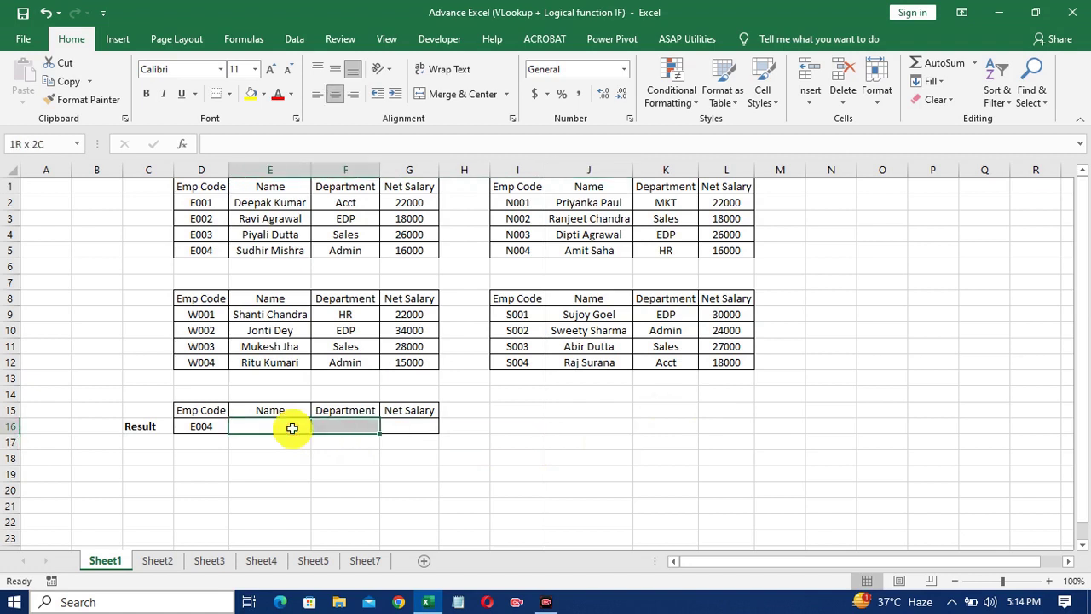
{"action": "key", "text": "shift+Right"}
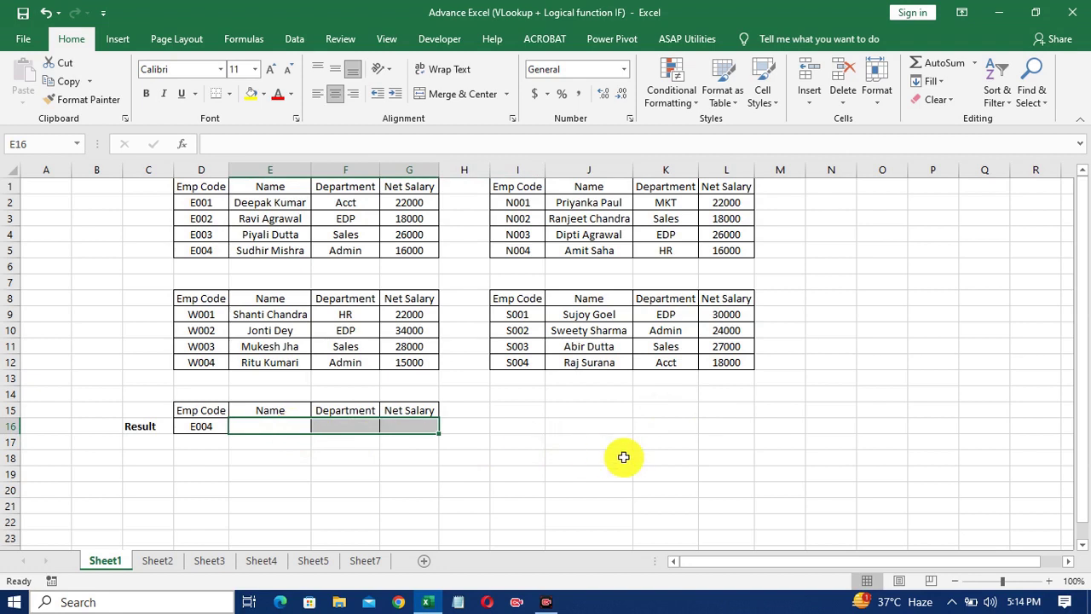
{"action": "type", "text": "="}
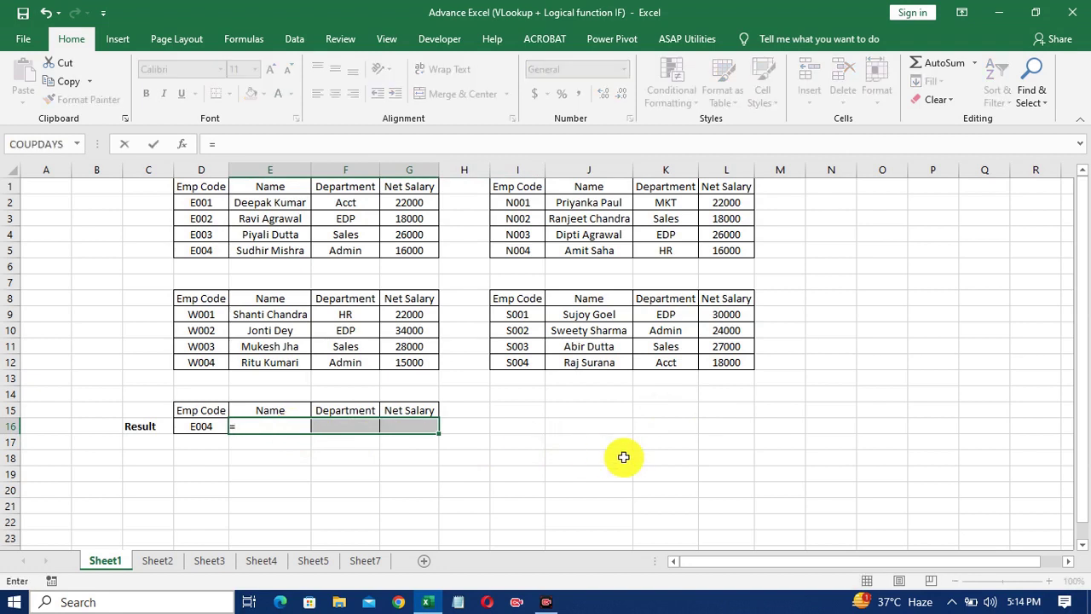
{"action": "type", "text": "vloo"}
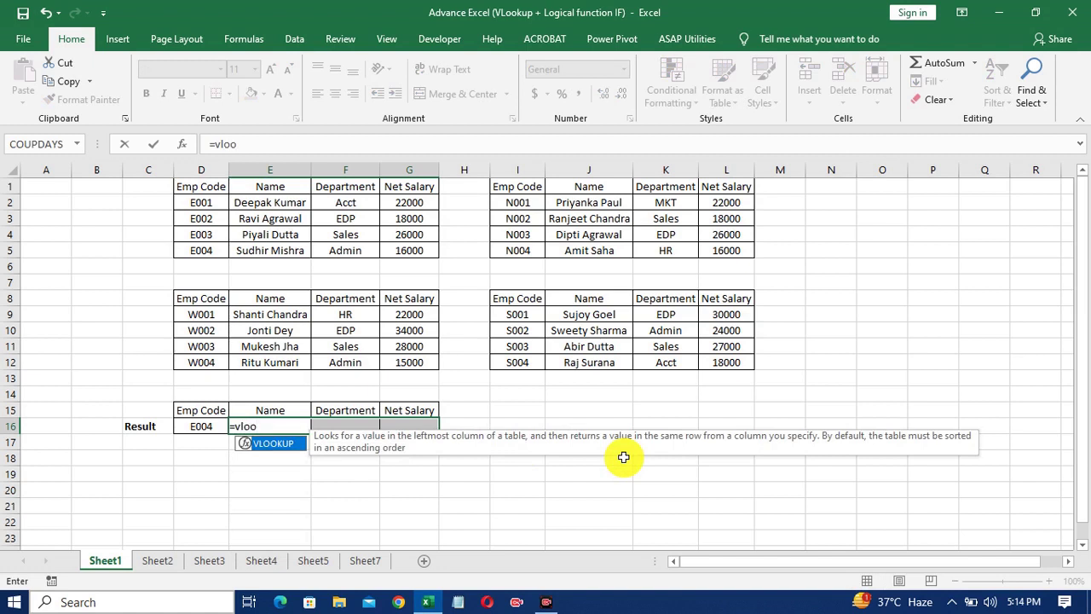
{"action": "key", "text": "Tab"}
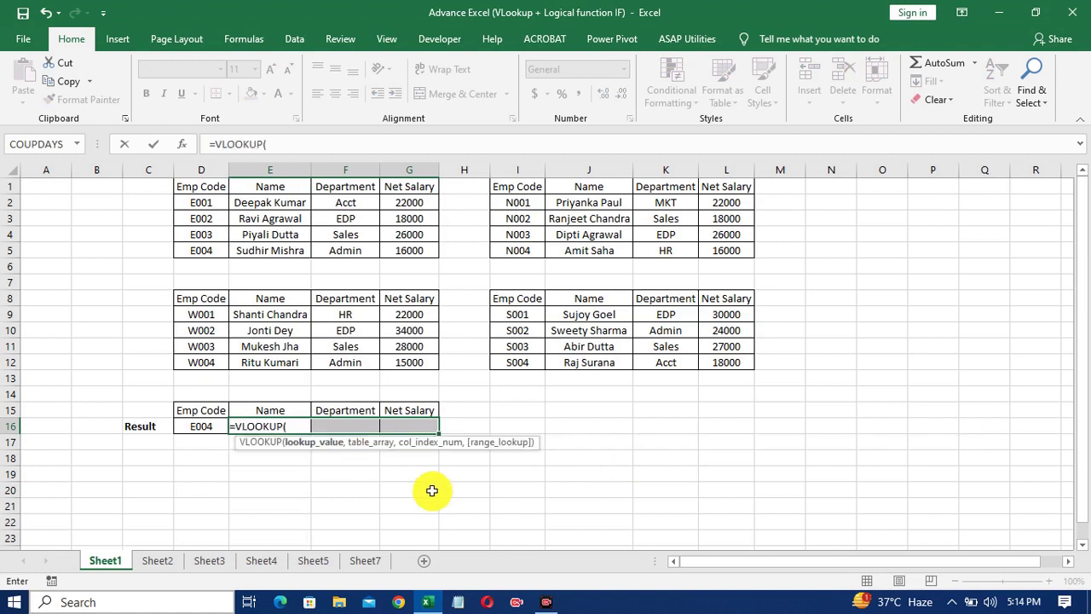
{"action": "key", "text": "Left"}
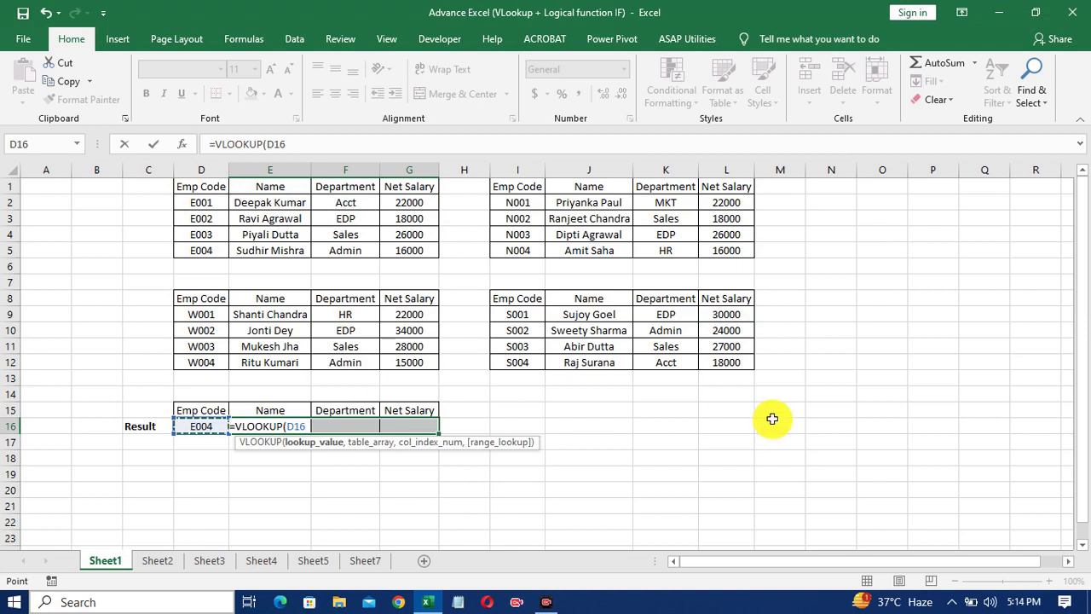
{"action": "key", "text": "F4"}
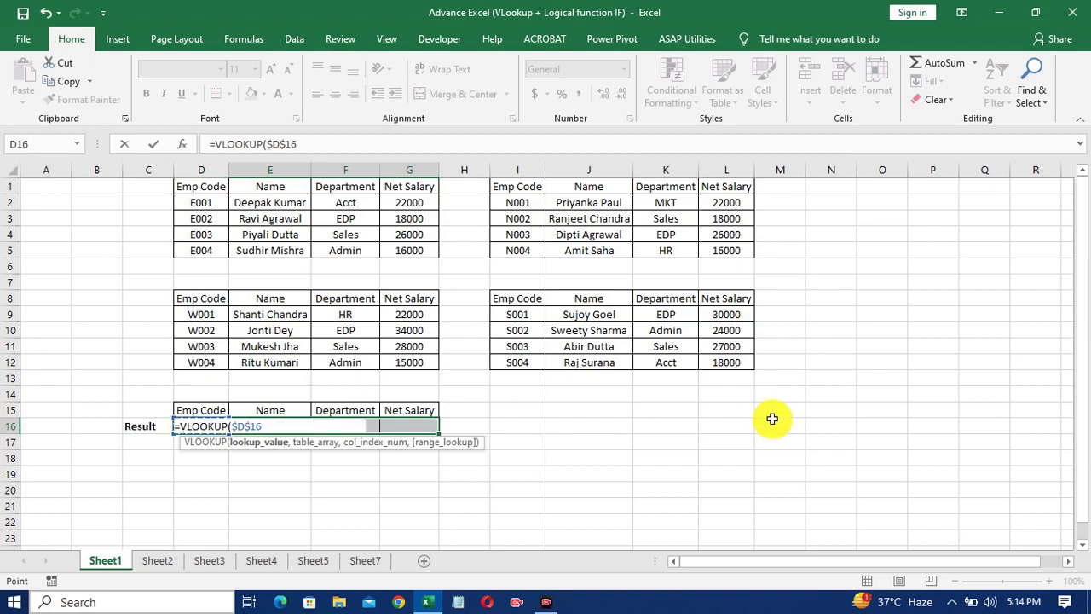
{"action": "type", "text": ","}
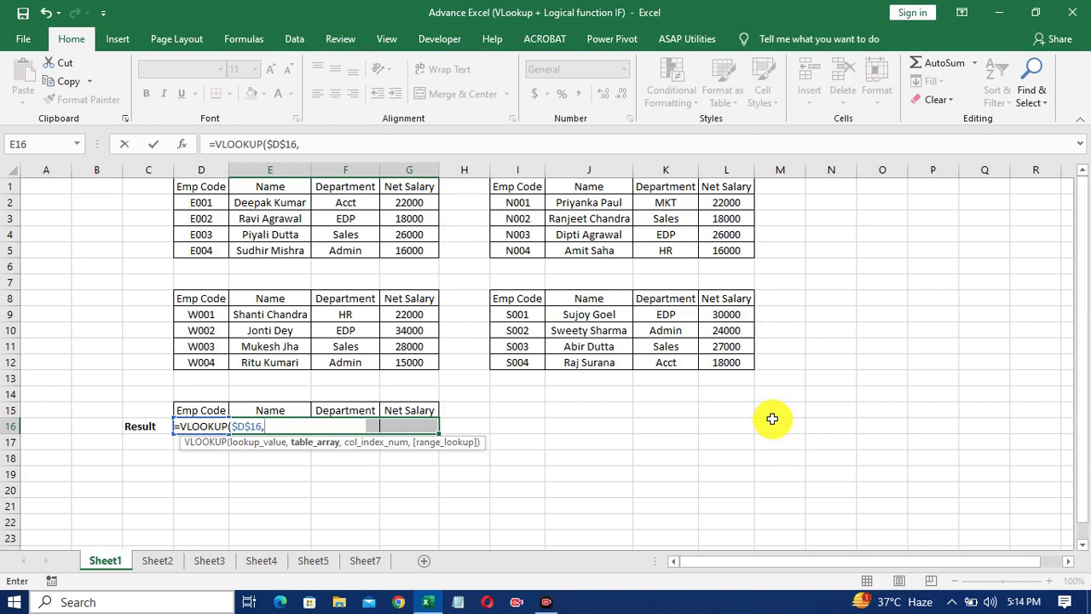
{"action": "type", "text": "i"}
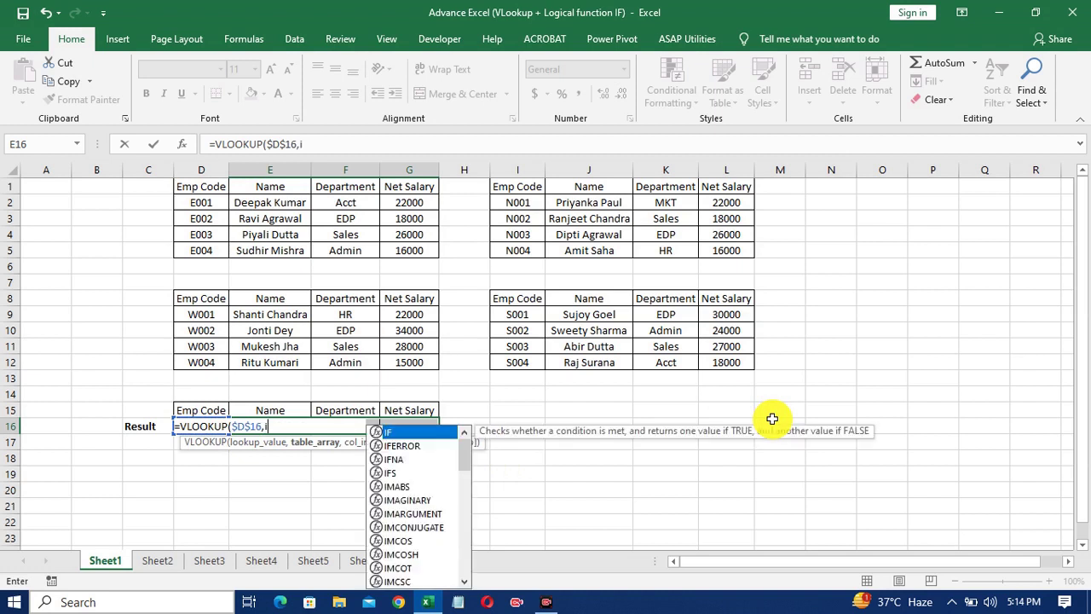
{"action": "type", "text": "f"}
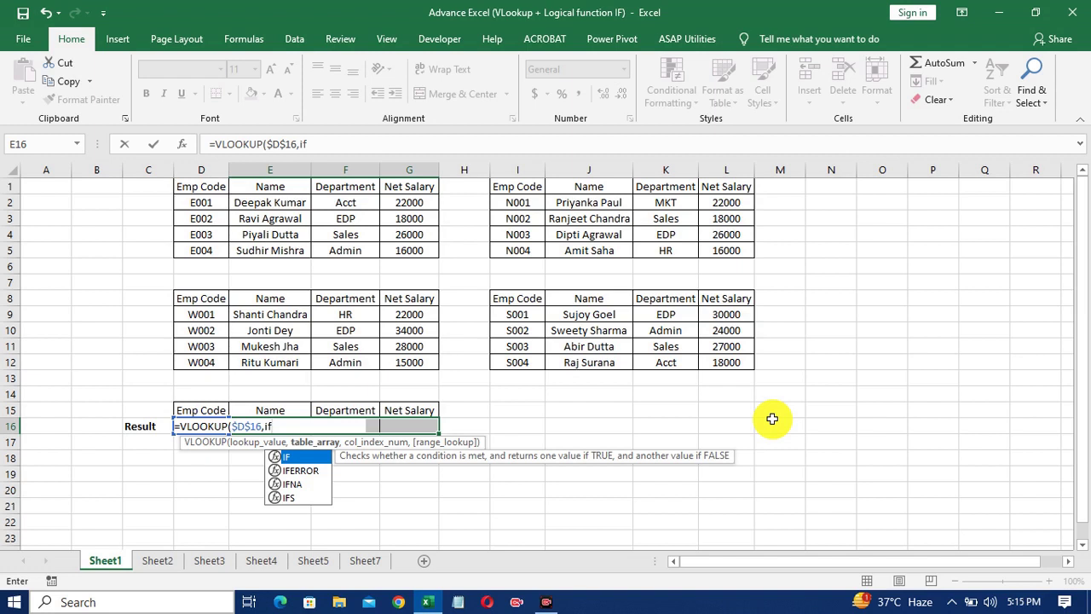
- Add IF($D$16=$D$2:$D$5,$D$2:$G$5 to return the first employee table when matched
{"action": "key", "text": "Tab"}
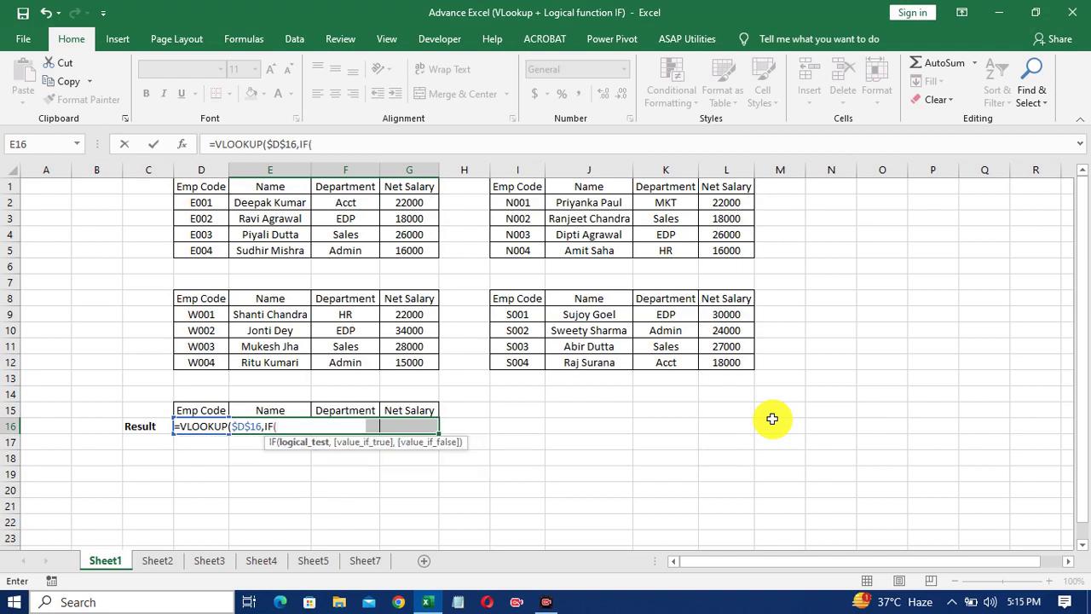
{"action": "key", "text": "Left"}
{"action": "key", "text": "F4"}
{"action": "type", "text": "="}
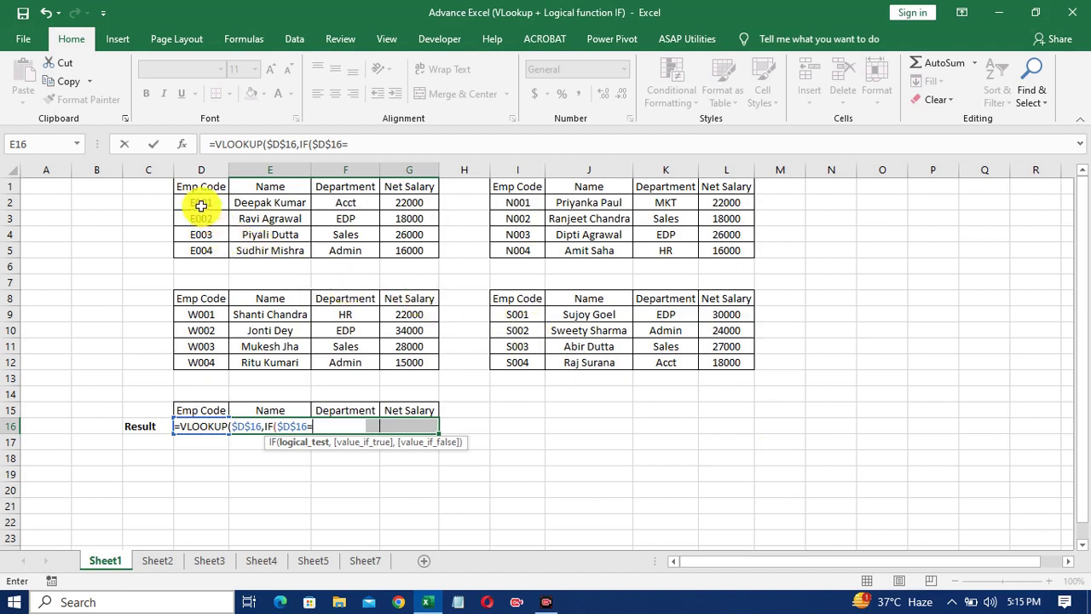
{"action": "left_click_drag", "start_coordinate": [201, 206], "coordinate": [202, 247]}
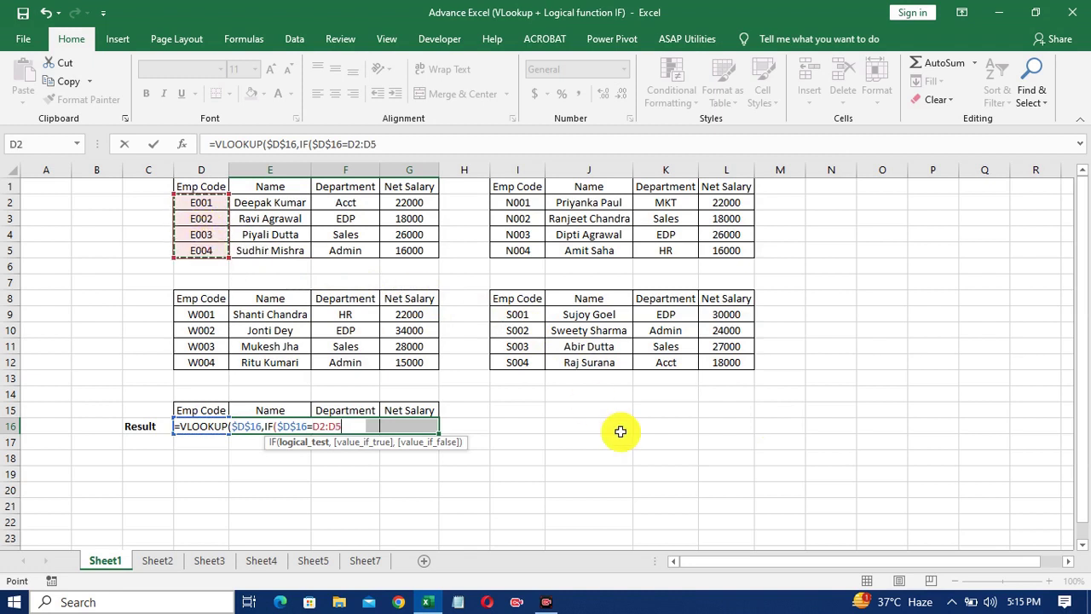
{"action": "key", "text": "F4"}
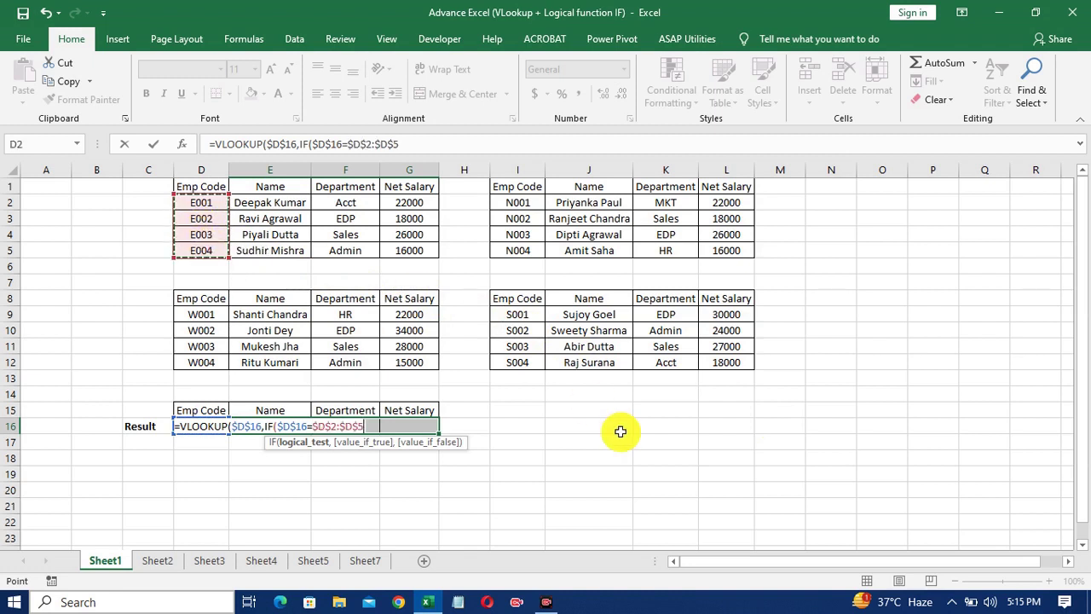
{"action": "type", "text": ","}
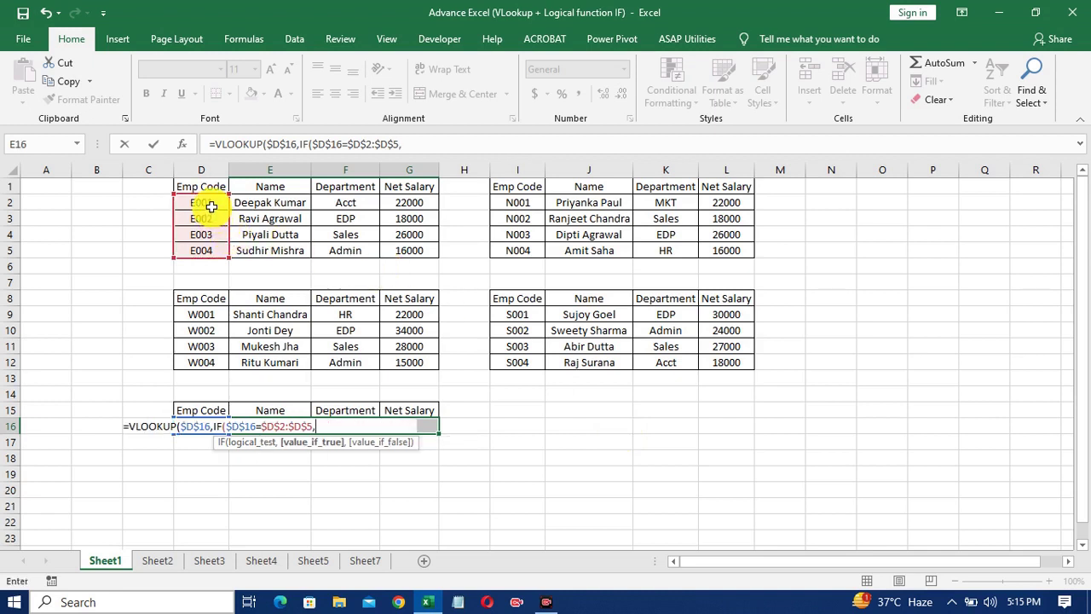
{"action": "left_click_drag", "start_coordinate": [201, 202], "coordinate": [407, 249]}
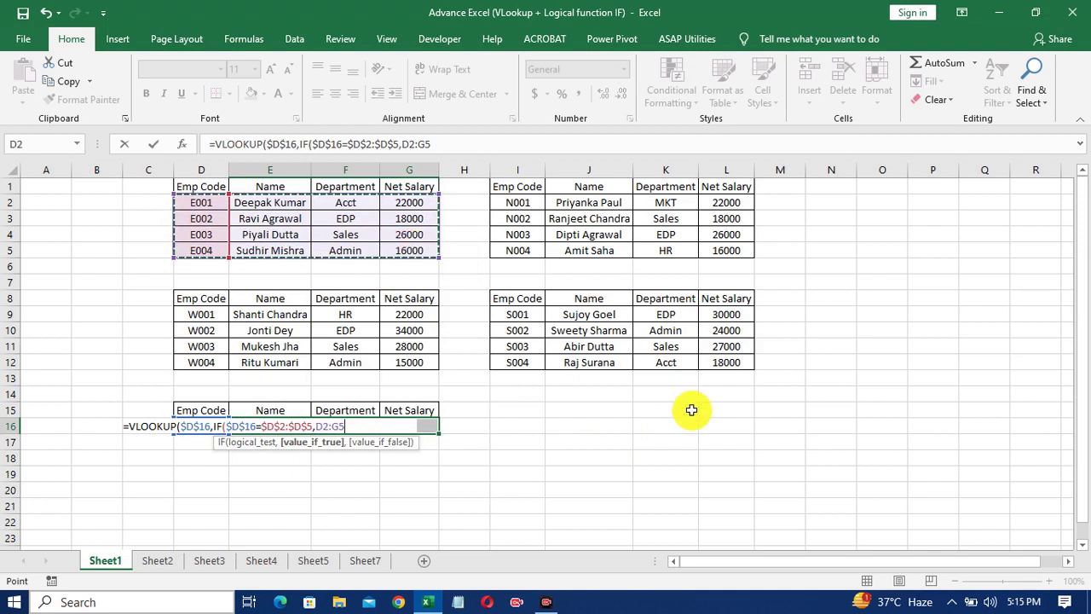
{"action": "key", "text": "F4"}
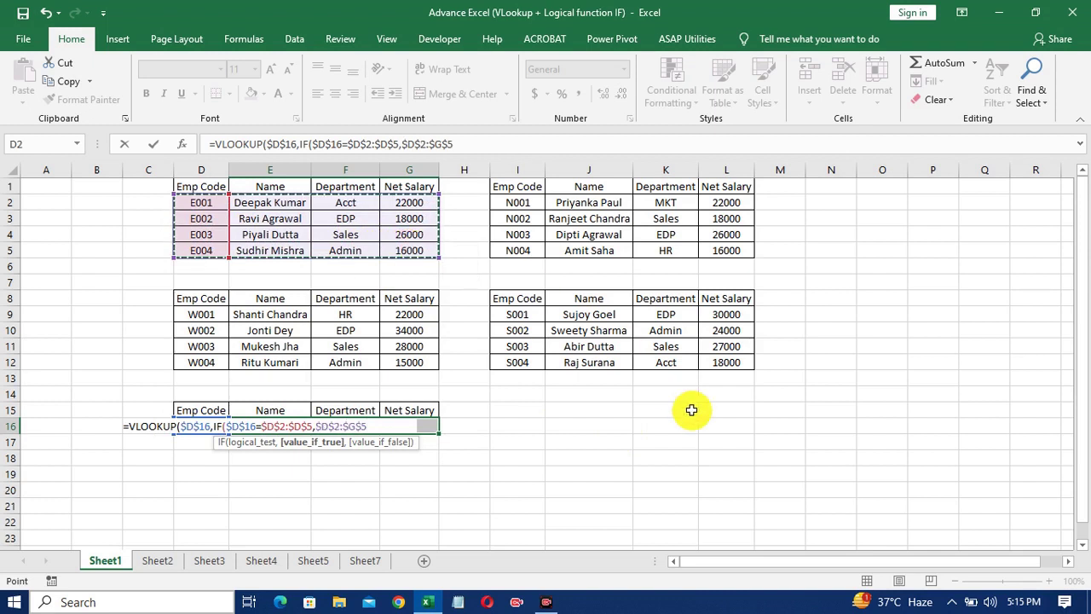
- Begin a second nested IF testing $D$16
{"action": "type", "text": ","}
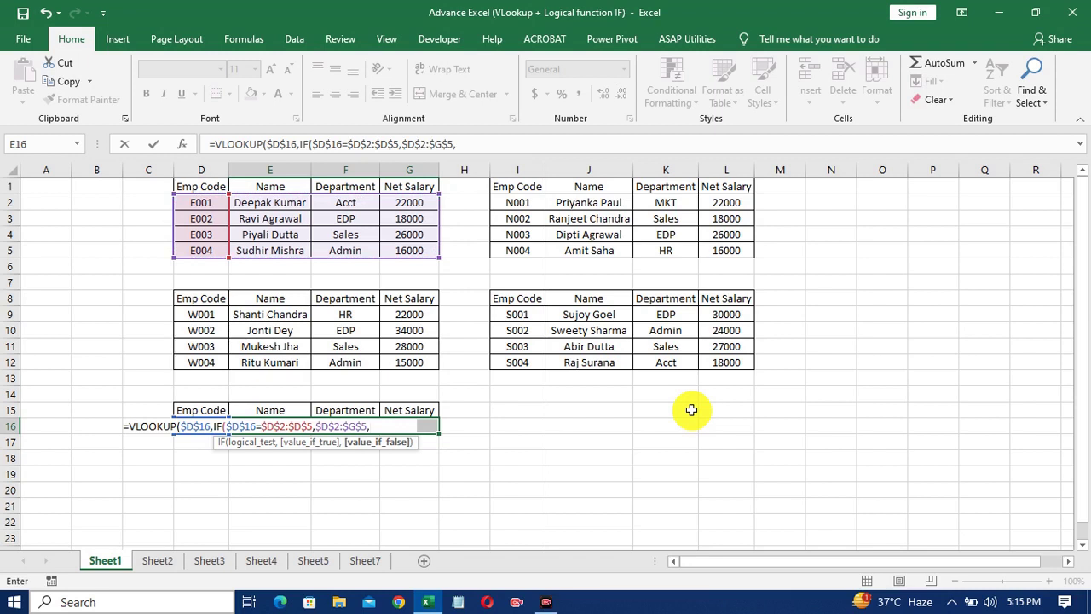
{"action": "type", "text": "i"}
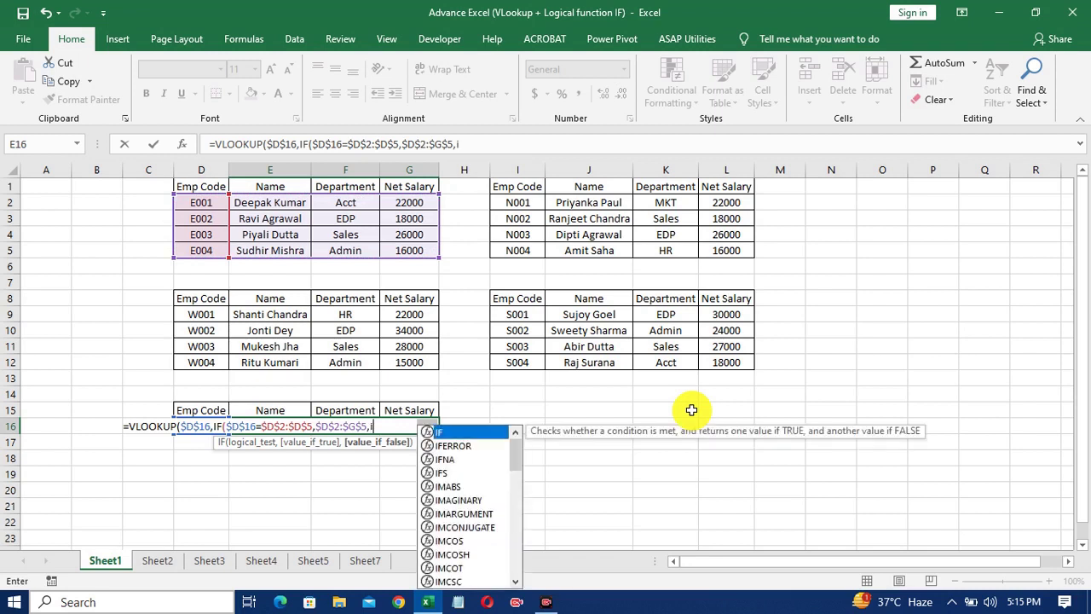
{"action": "type", "text": "f"}
{"action": "key", "text": "Tab"}
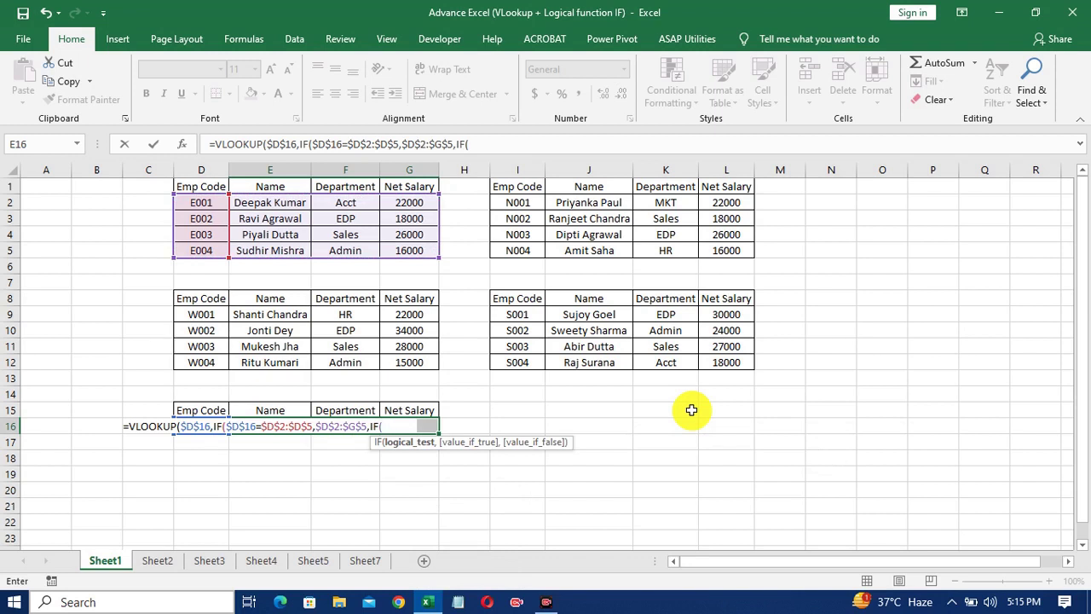
{"action": "key", "text": "Left"}
{"action": "key", "text": "F4"}
- Make the second IF test $I$2:$I$5 and return the N-code table $I$2:$L$5, starting a third IF
{"action": "type", "text": "="}
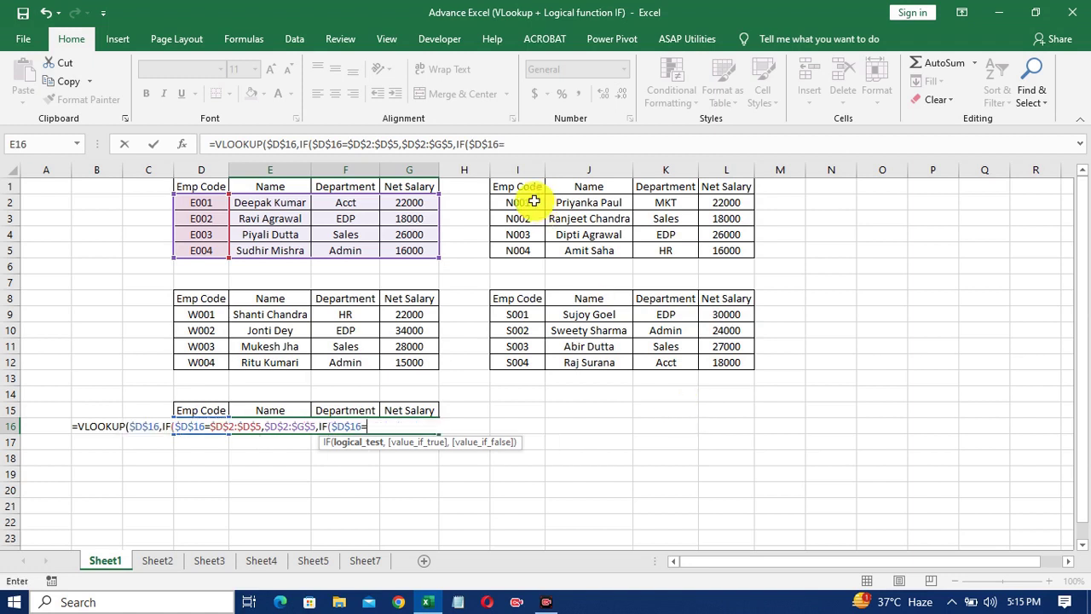
{"action": "left_click_drag", "start_coordinate": [519, 202], "coordinate": [526, 248]}
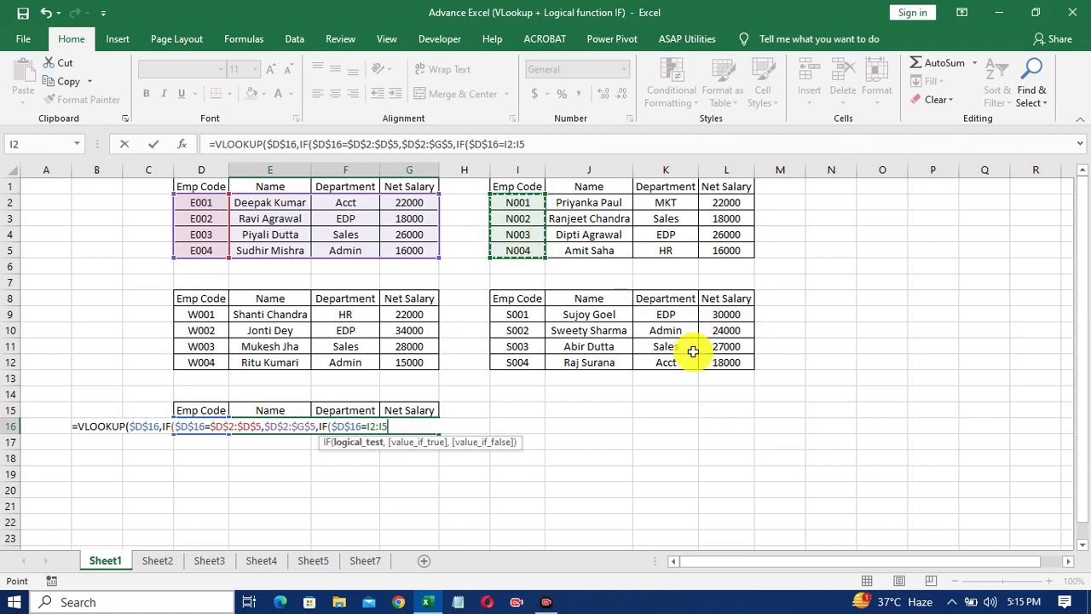
{"action": "key", "text": "F4"}
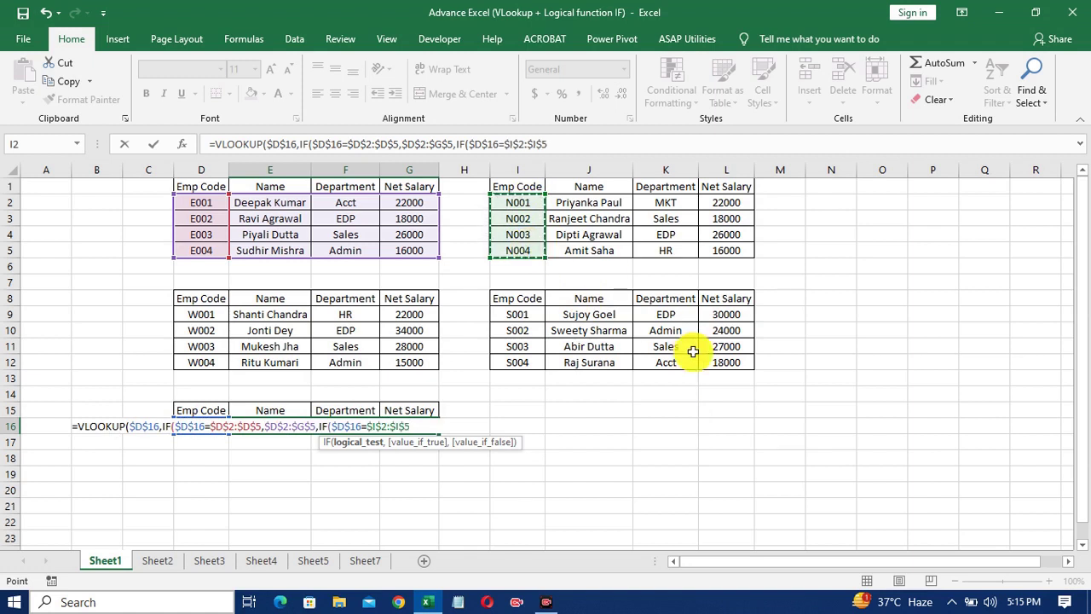
{"action": "type", "text": ","}
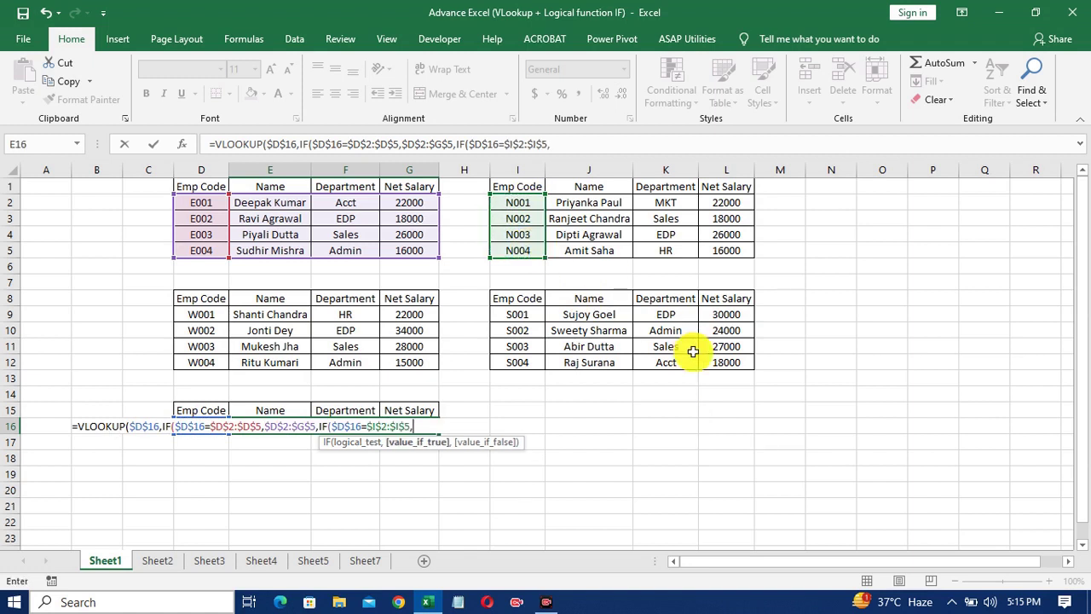
{"action": "left_click_drag", "start_coordinate": [514, 203], "coordinate": [725, 249]}
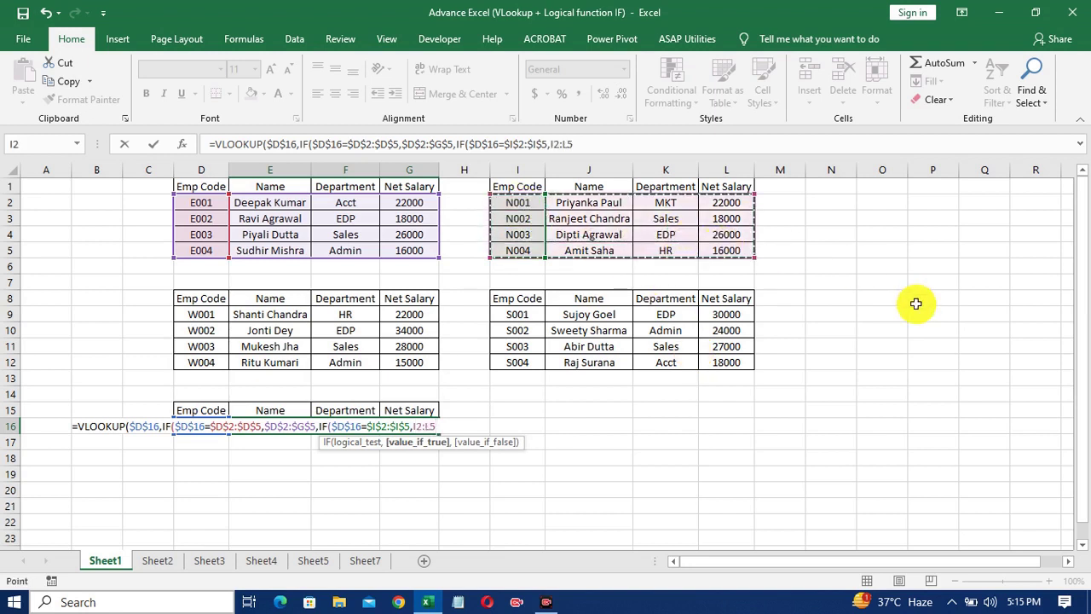
{"action": "key", "text": "F4"}
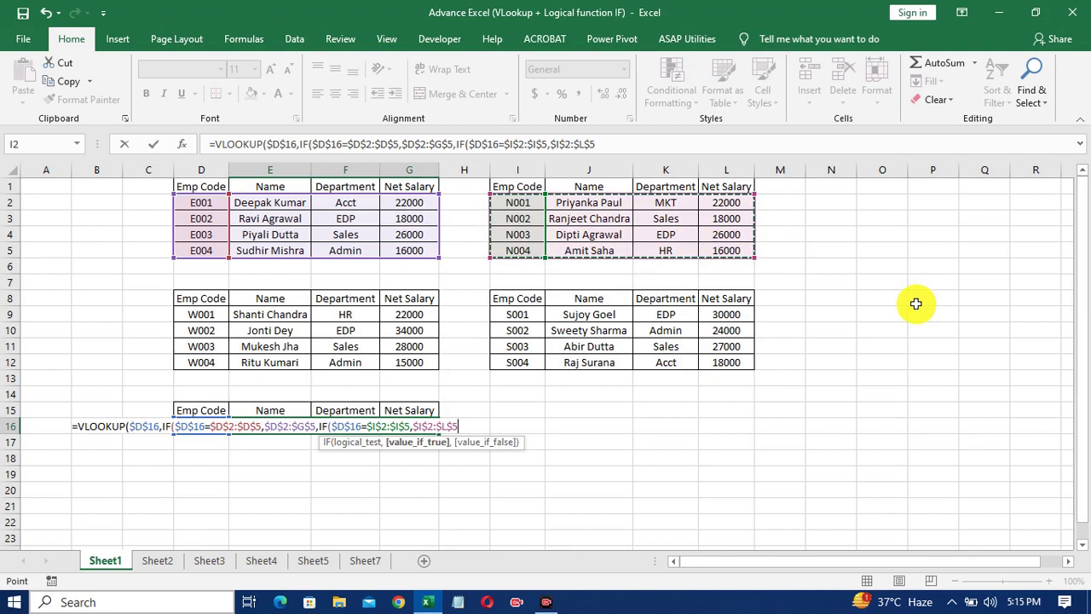
{"action": "type", "text": ",if"}
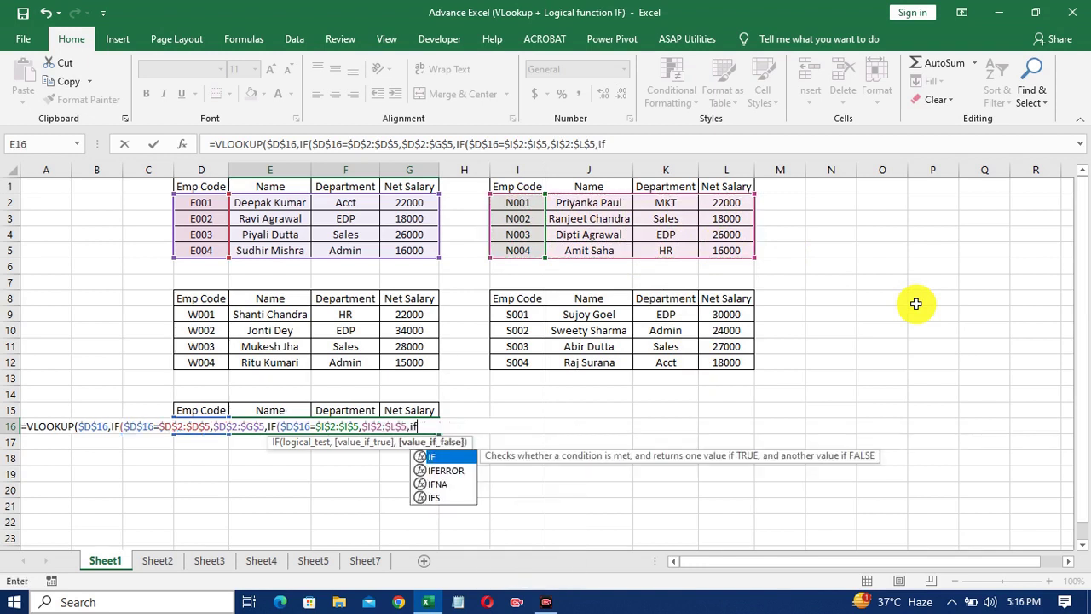
{"action": "type", "text": "("}
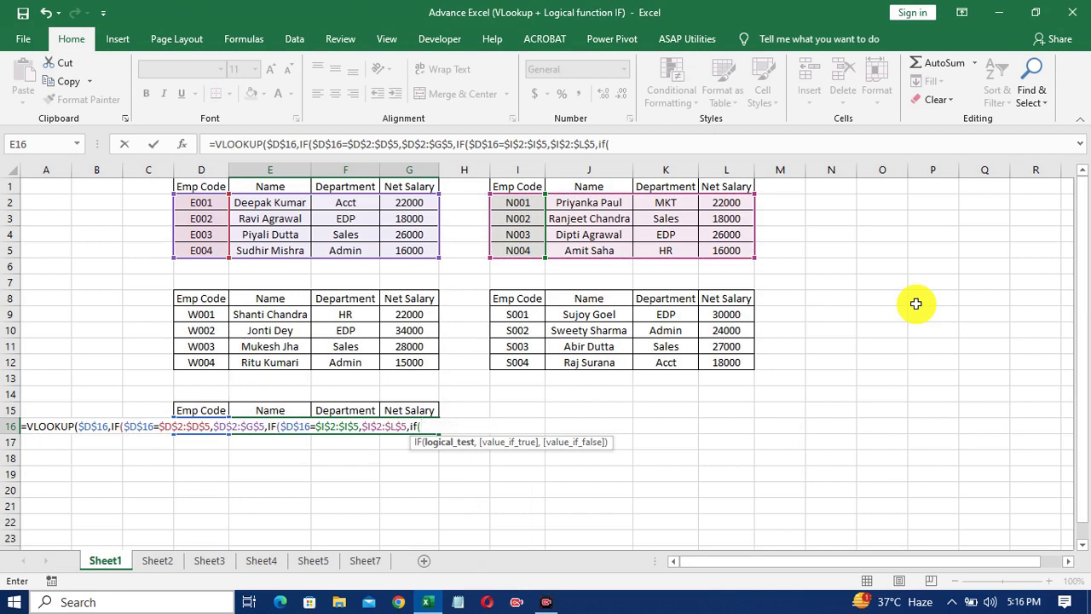
{"action": "key", "text": "Left"}
- Have the third IF compare $D$16 with $D$9:$D$12 and return the W-code table $D$9:$G$12
{"action": "key", "text": "F4"}
{"action": "type", "text": "="}
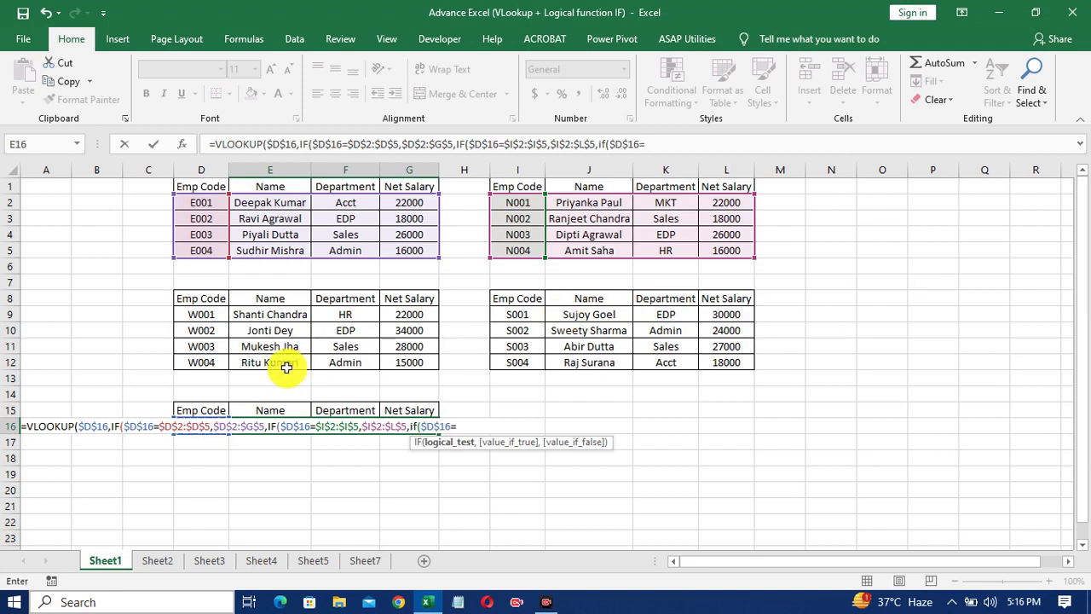
{"action": "left_click_drag", "start_coordinate": [217, 313], "coordinate": [220, 358]}
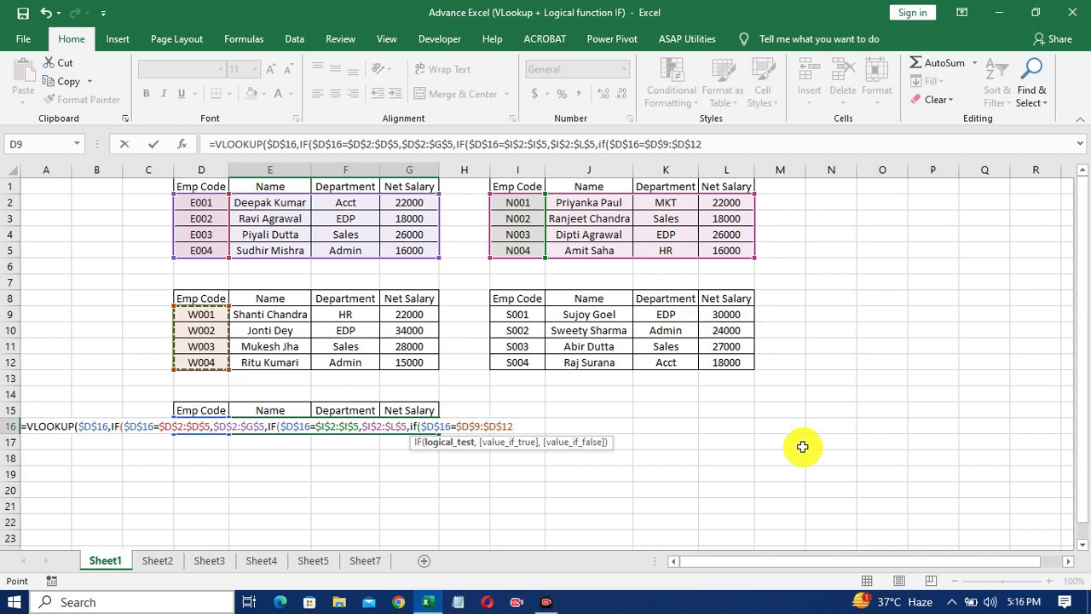
{"action": "type", "text": ","}
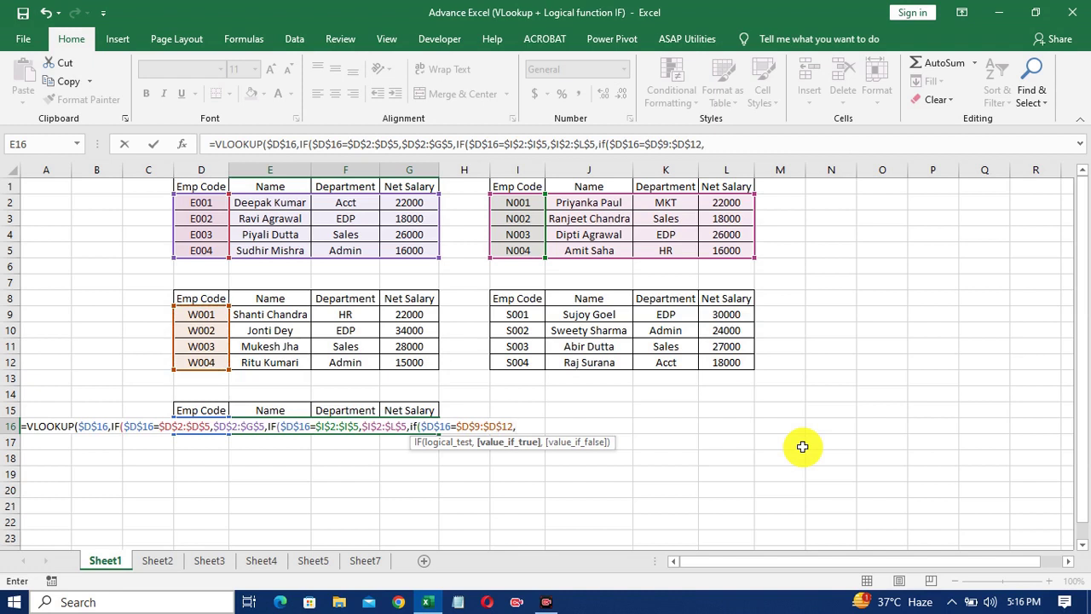
{"action": "left_click_drag", "start_coordinate": [218, 318], "coordinate": [409, 363]}
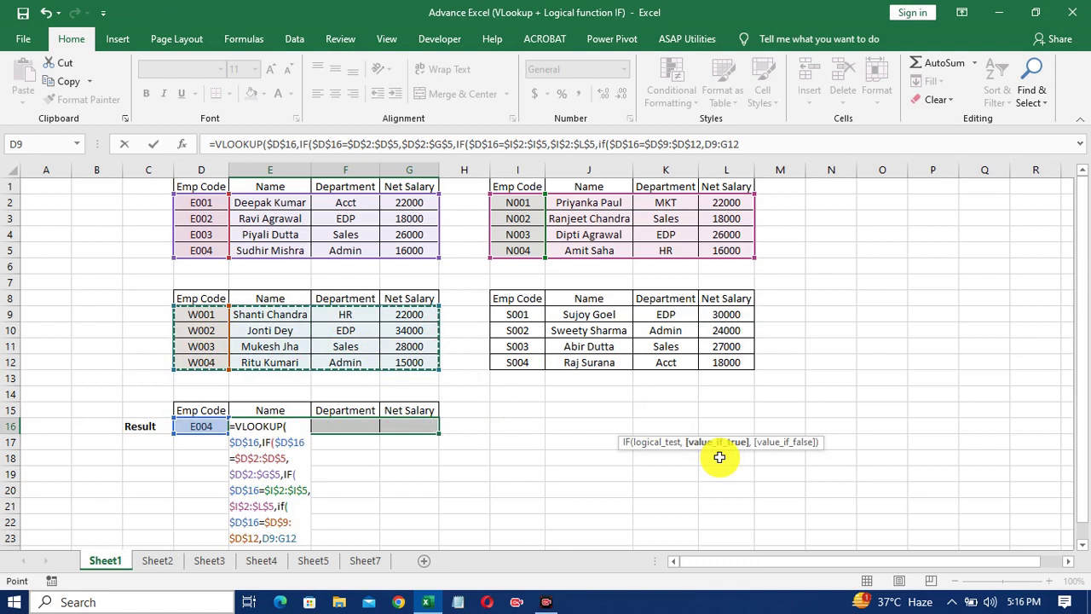
{"action": "key", "text": "F4"}
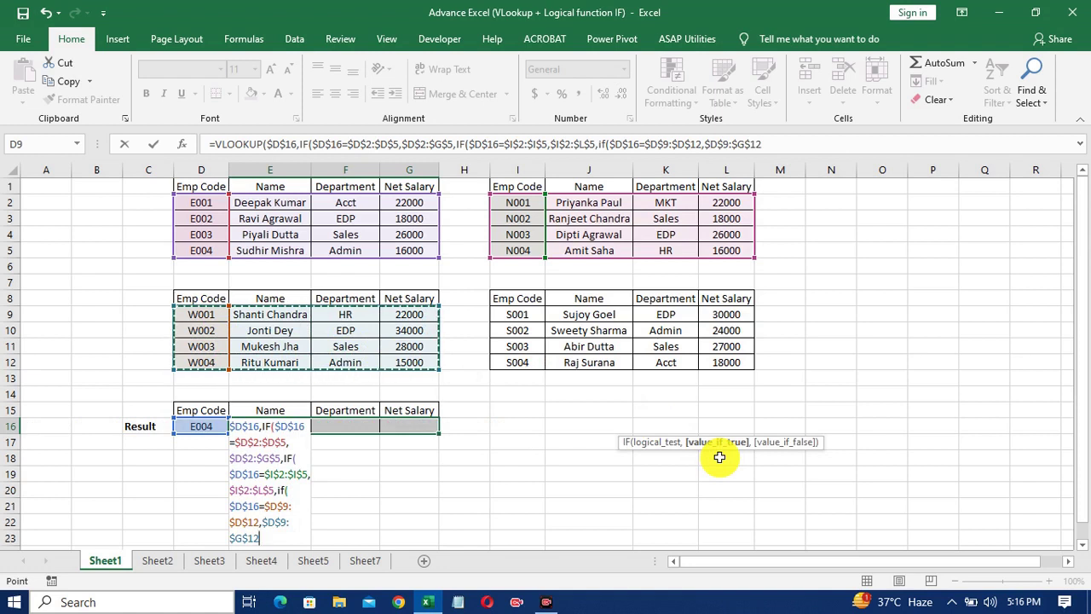
{"action": "type", "text": ","}
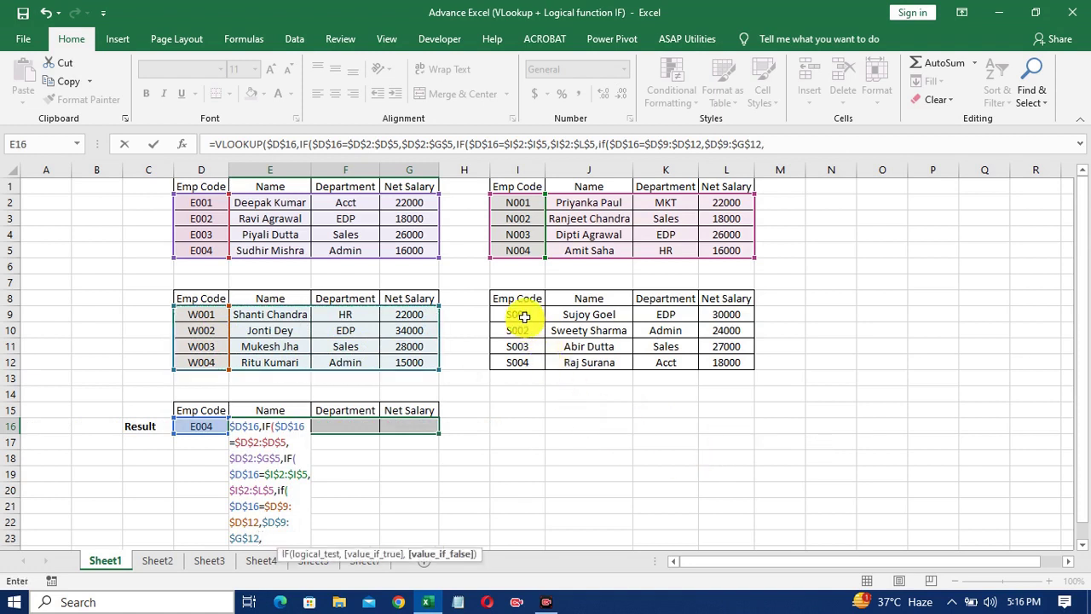
- Set $I$9:$L$12 as the S-code fallback, close the IFs with ))) and open {
{"action": "left_click_drag", "start_coordinate": [523, 316], "coordinate": [738, 359]}
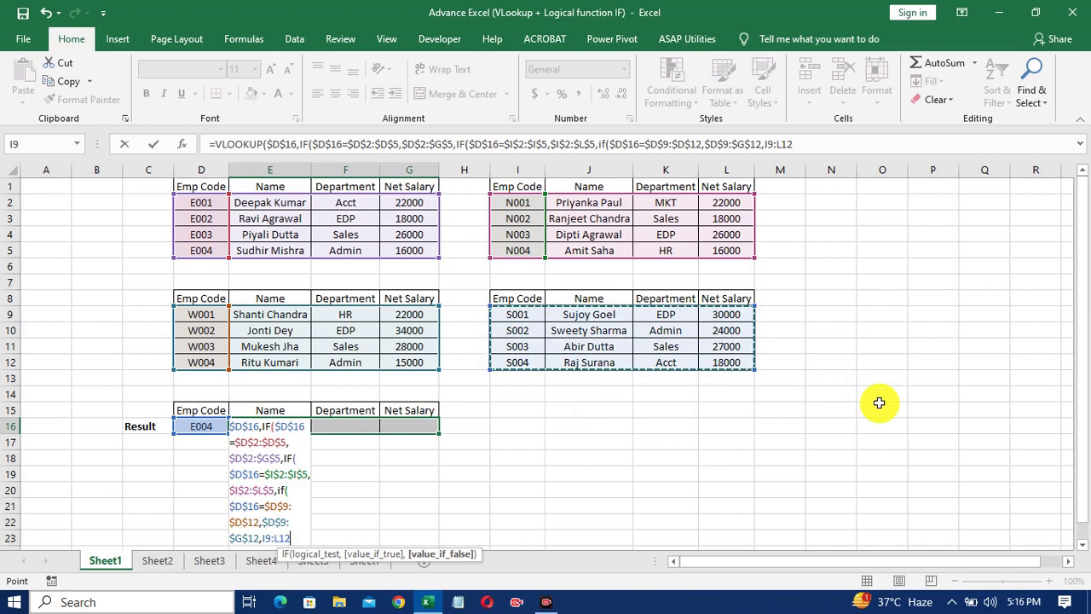
{"action": "key", "text": "F4"}
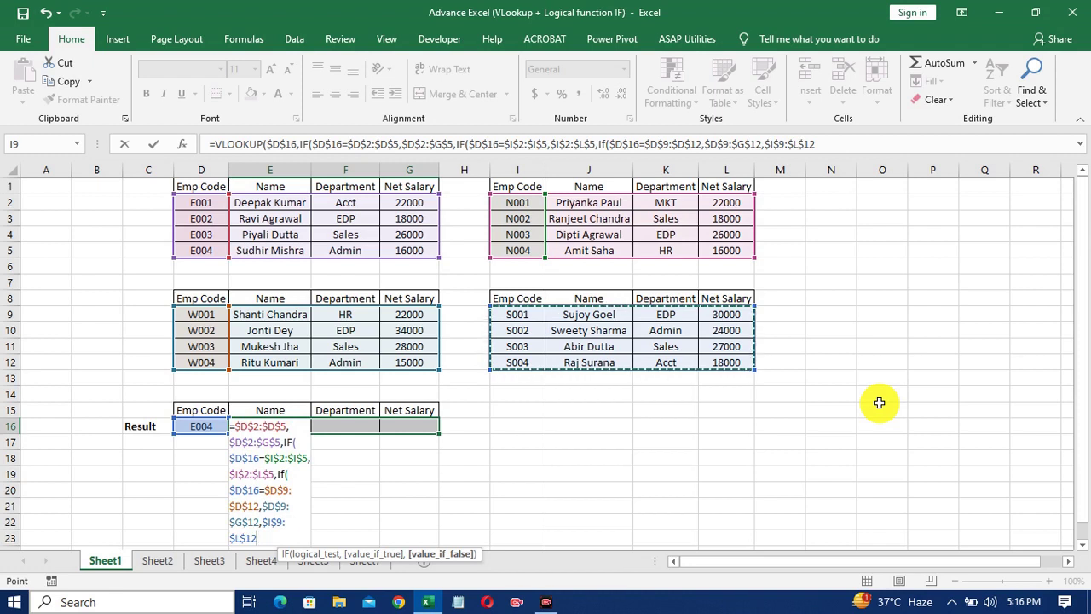
{"action": "type", "text": ")"}
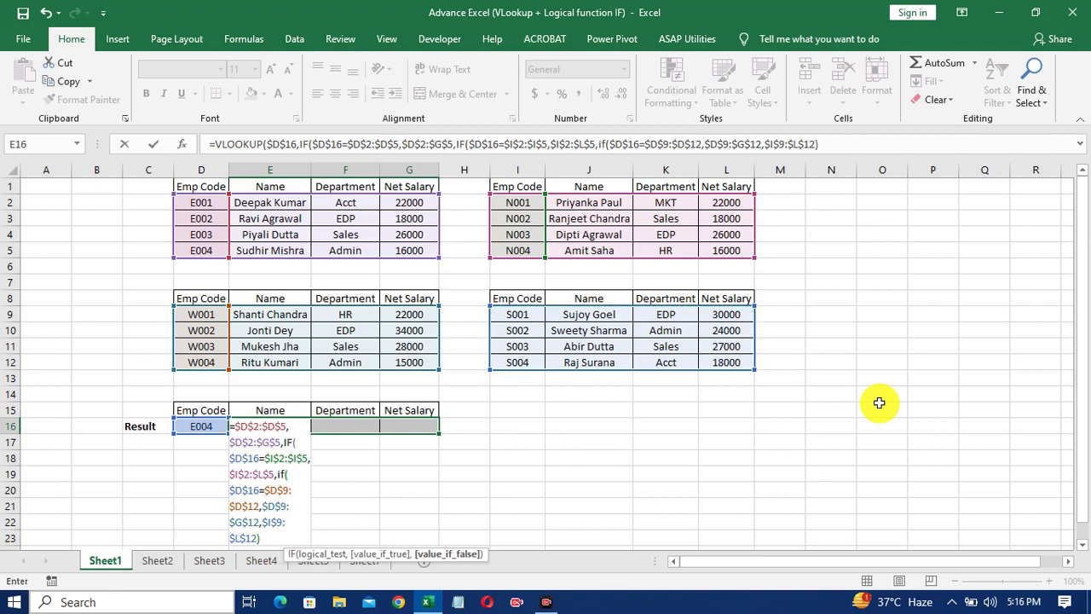
{"action": "type", "text": ")"}
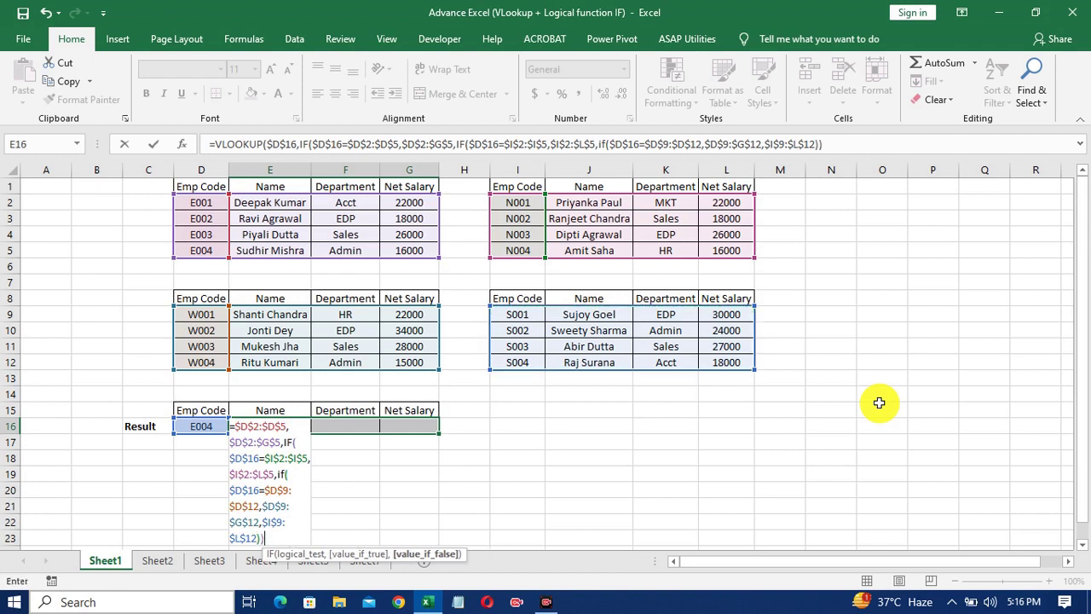
{"action": "type", "text": ")"}
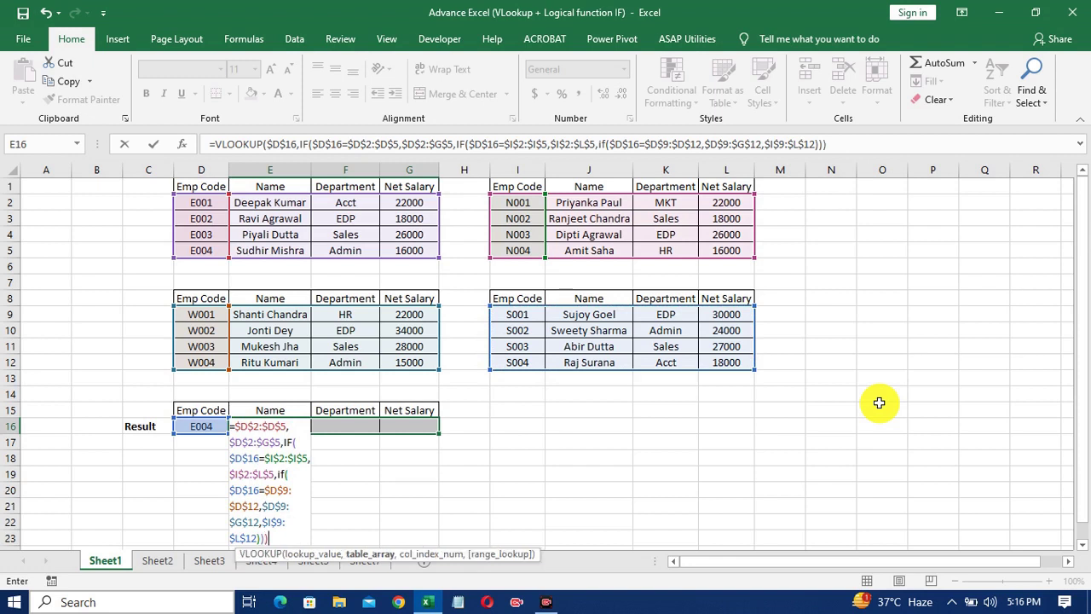
{"action": "type", "text": ","}
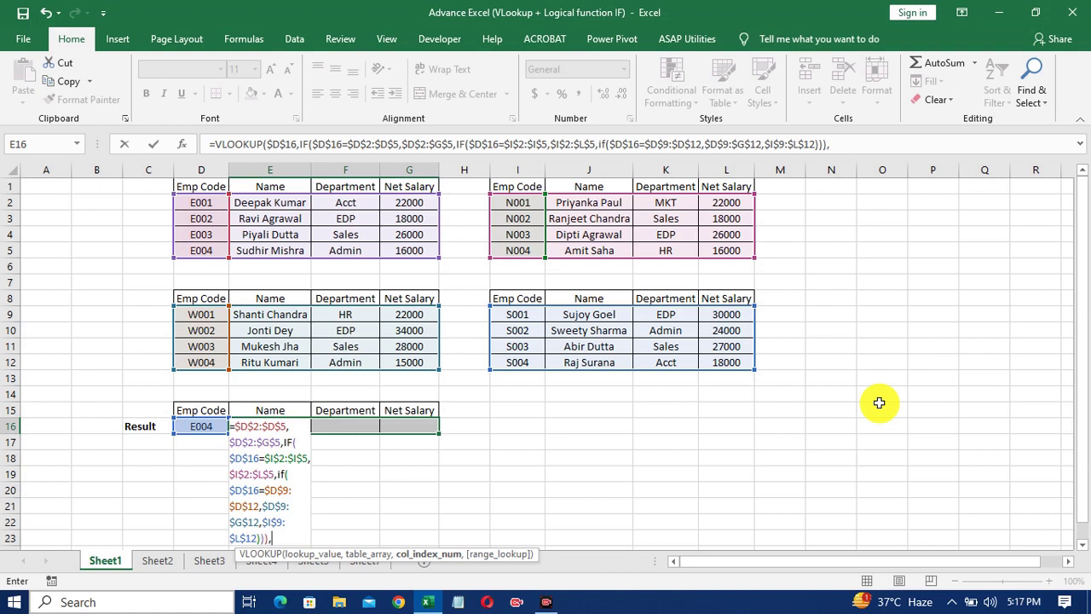
{"action": "type", "text": "{"}
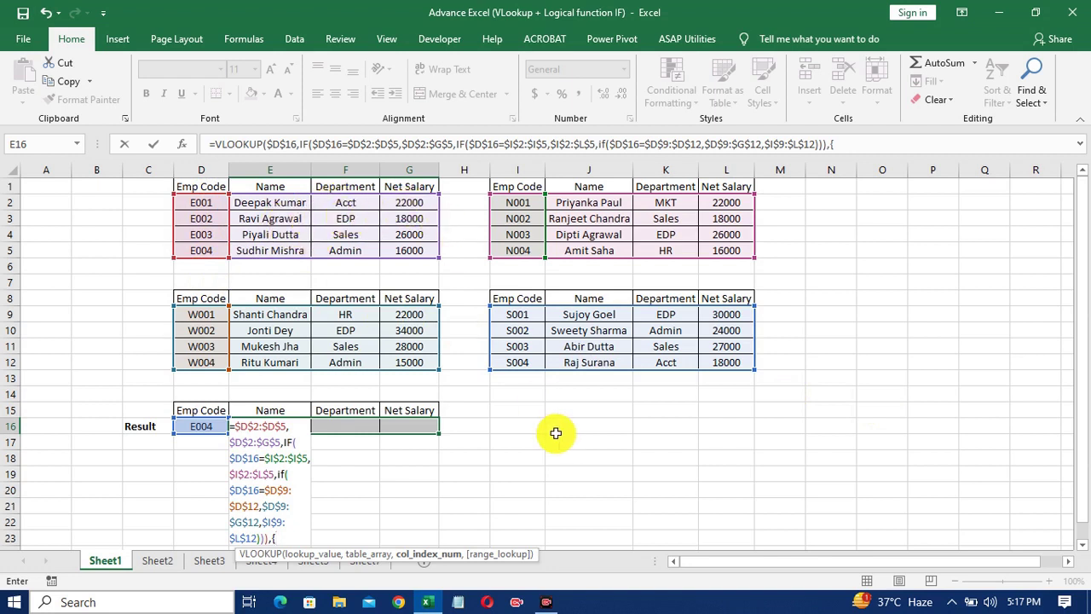
- Finish with columns {2,3,4} and exact match 0, entered as an array formula
{"action": "type", "text": "2"}
{"action": "type", "text": ",3"}
{"action": "type", "text": ",4"}
{"action": "type", "text": "}"}
{"action": "type", "text": ","}
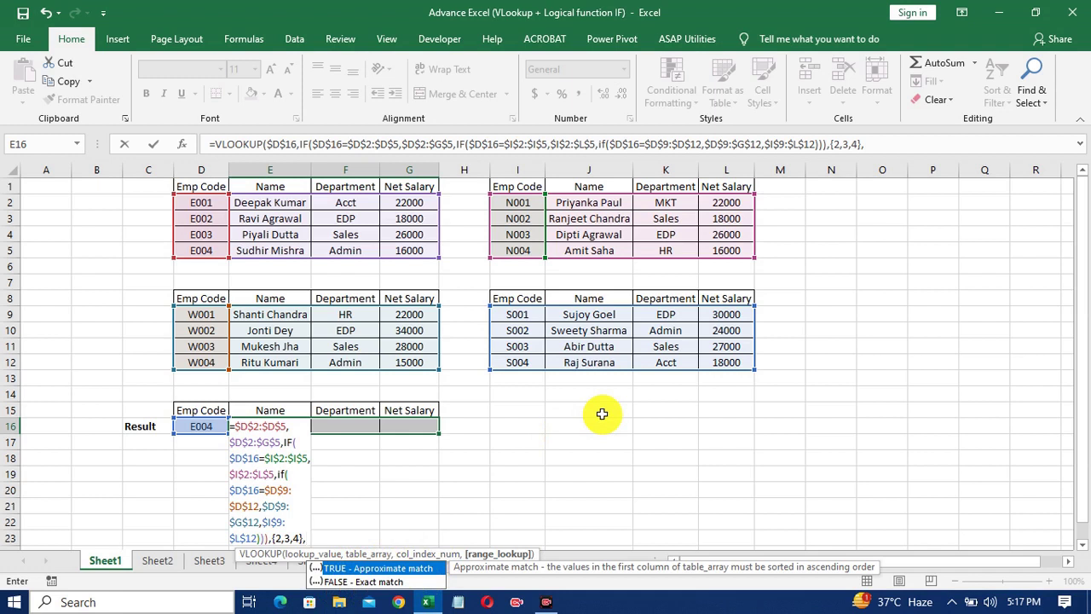
{"action": "type", "text": "0"}
{"action": "type", "text": ")"}
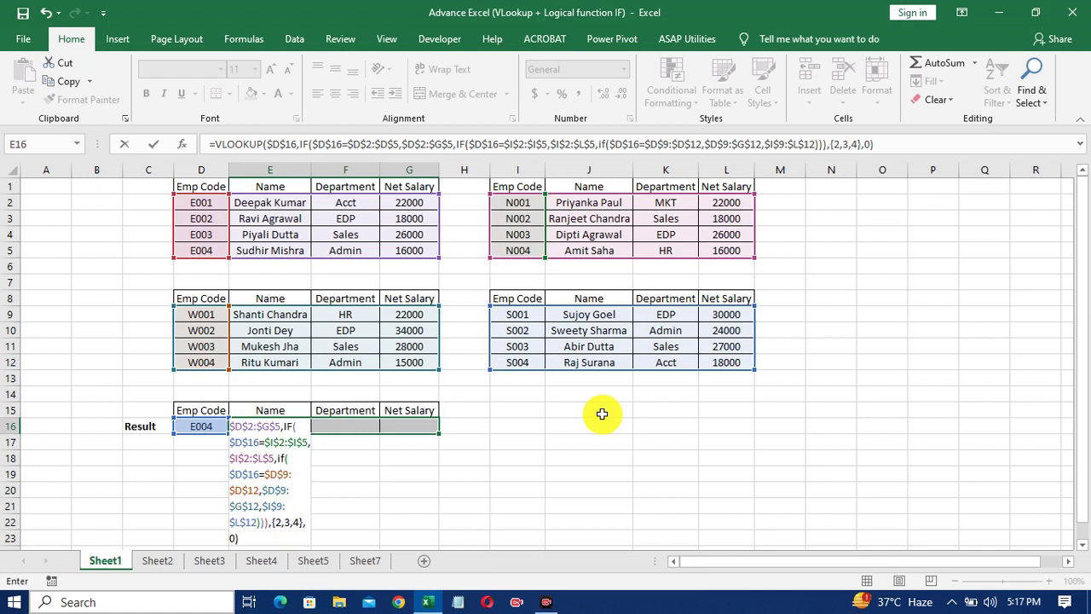
{"action": "key", "text": "ctrl+shift+Return"}
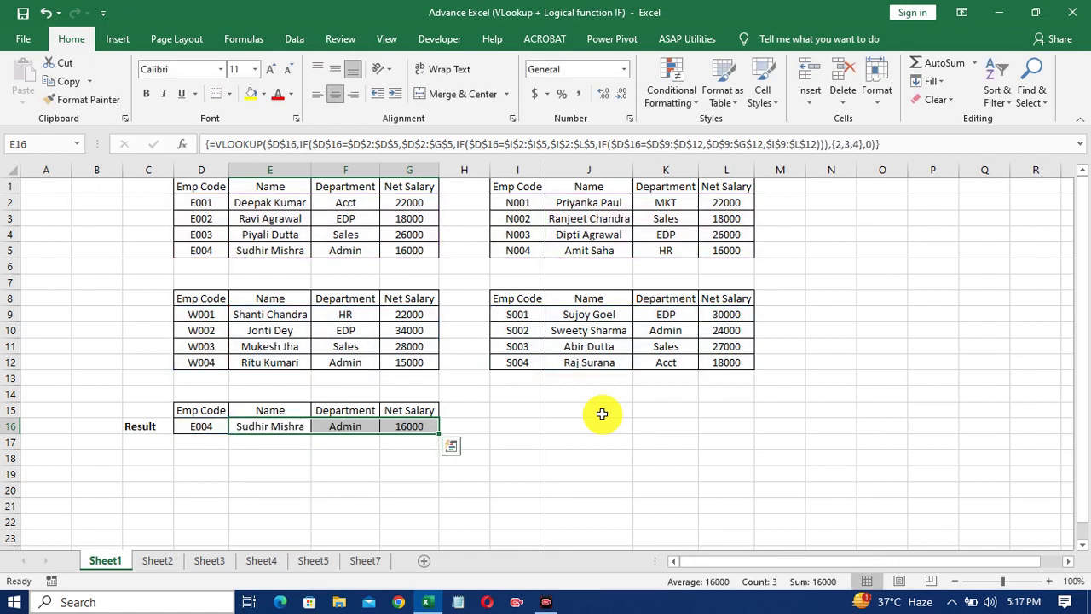
{"action": "left_click", "coordinate": [602, 414]}
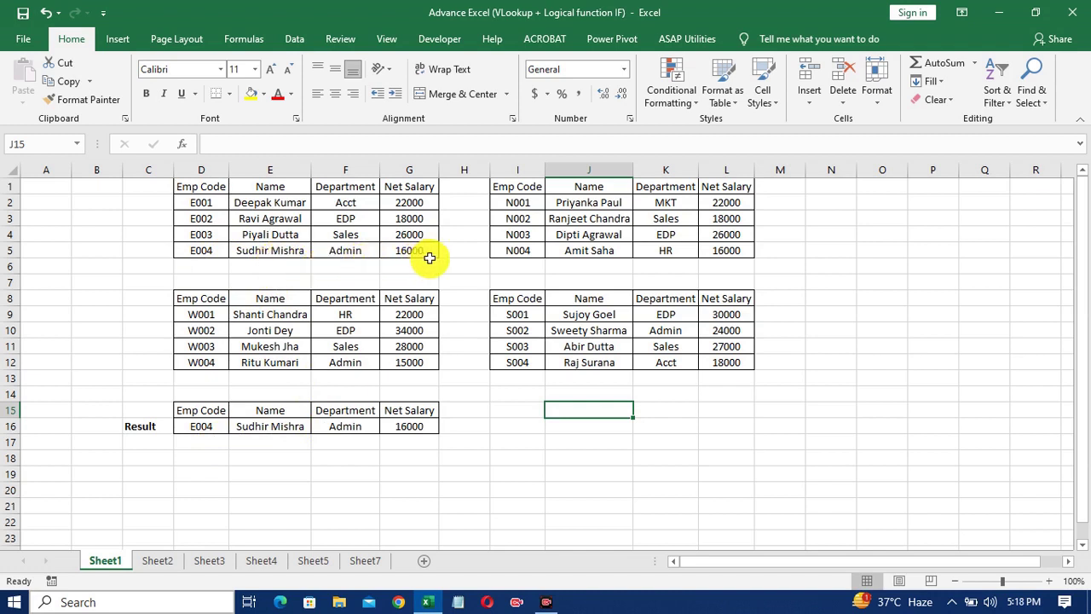
{"action": "left_click", "coordinate": [215, 426]}
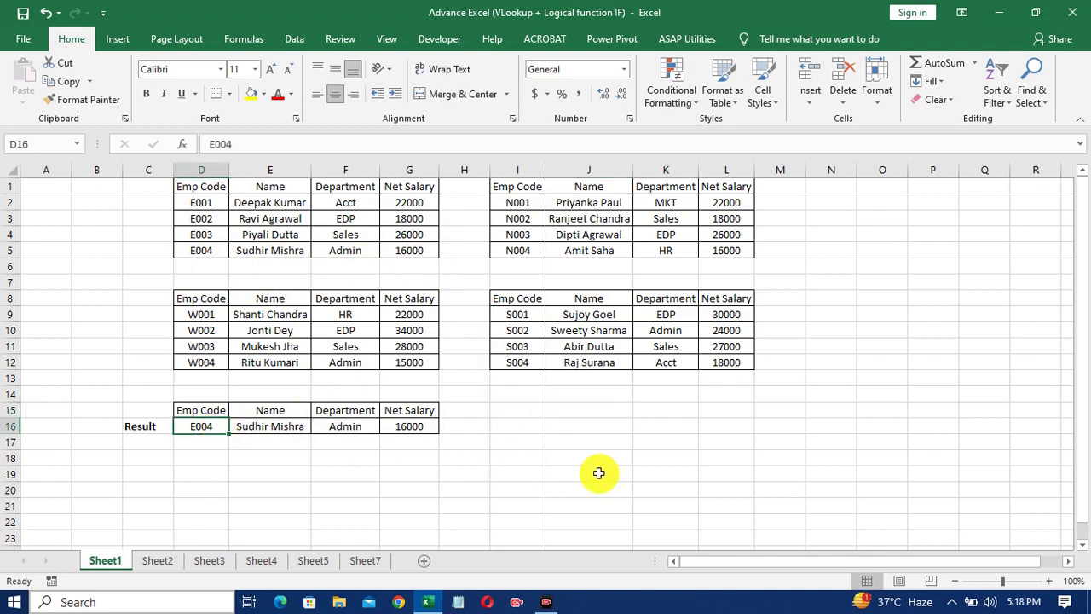
{"action": "type", "text": "N00"}
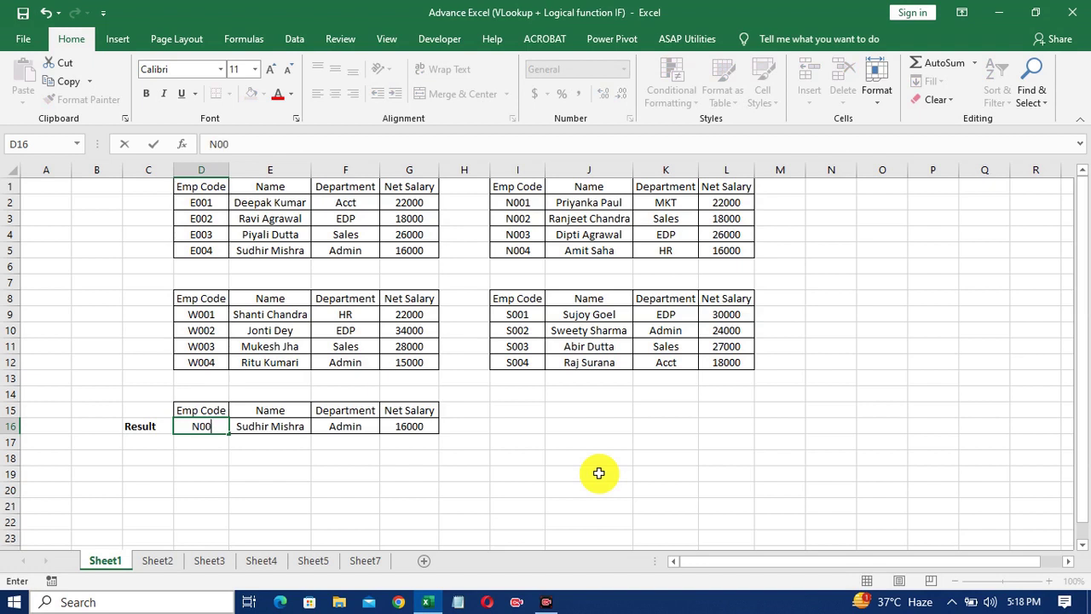
{"action": "type", "text": "3"}
{"action": "key", "text": "Return"}
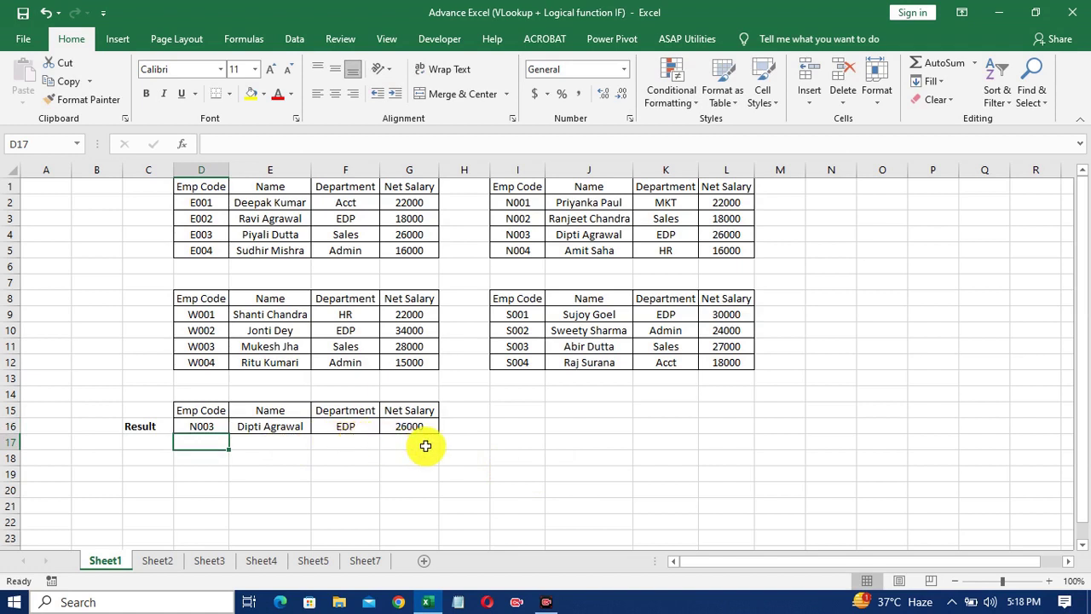
{"action": "left_click", "coordinate": [200, 427]}
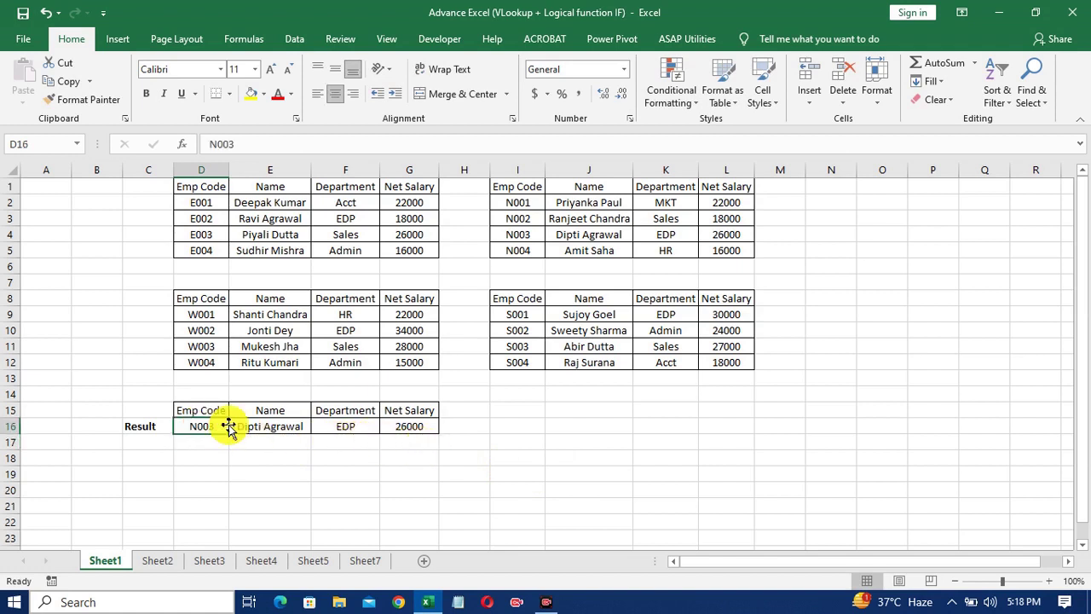
{"action": "type", "text": "S"}
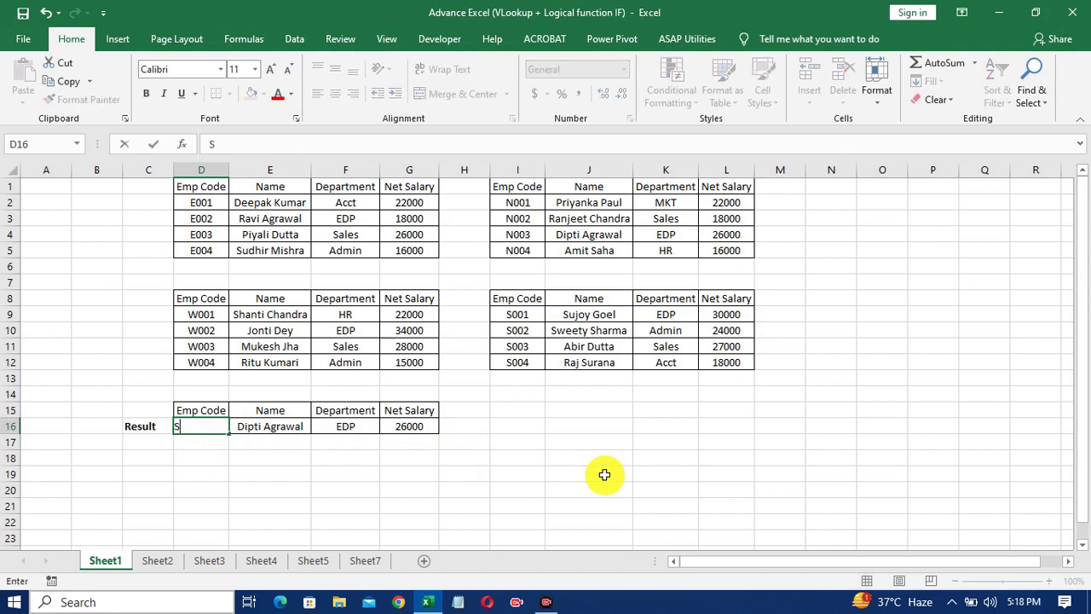
{"action": "type", "text": "003"}
{"action": "key", "text": "Return"}
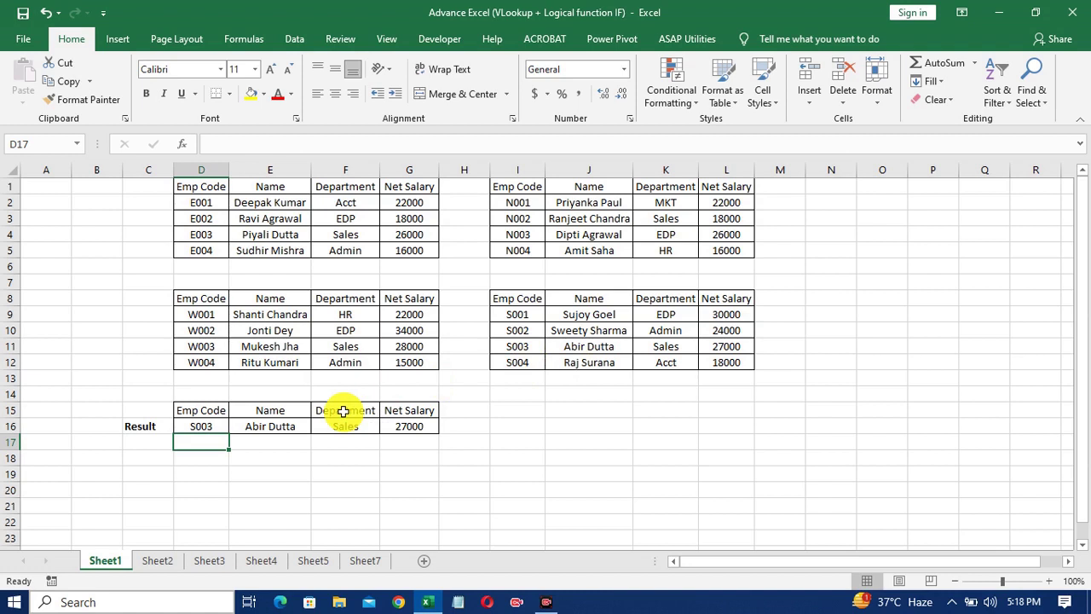
{"action": "left_click", "coordinate": [273, 425]}
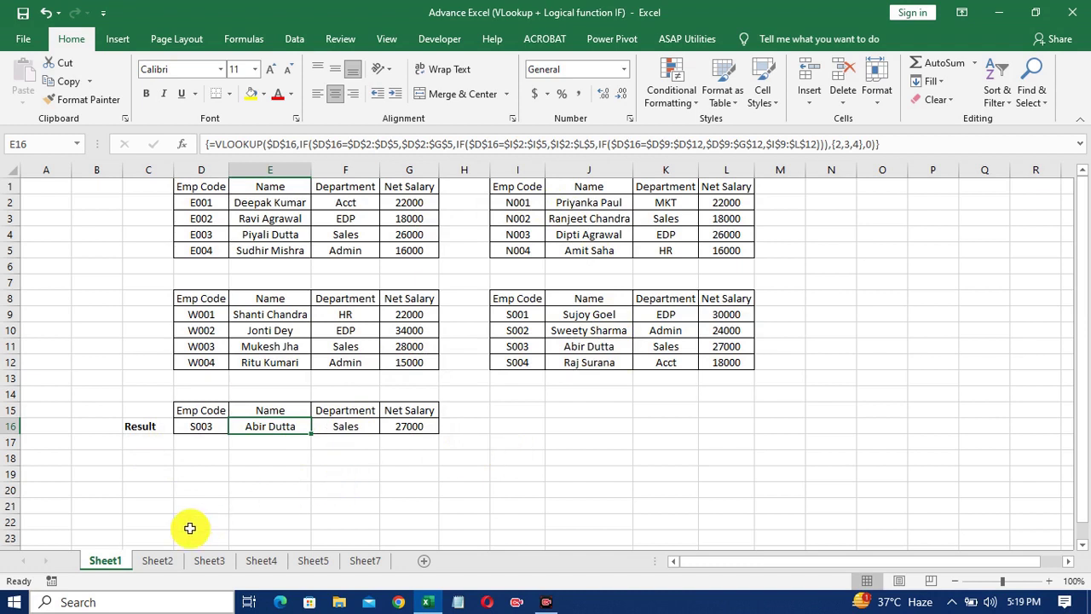
- Browse the employee tables on Sheet2, Sheet3 and Sheet4, then select F11 on Sheet5
{"action": "left_click", "coordinate": [157, 562]}
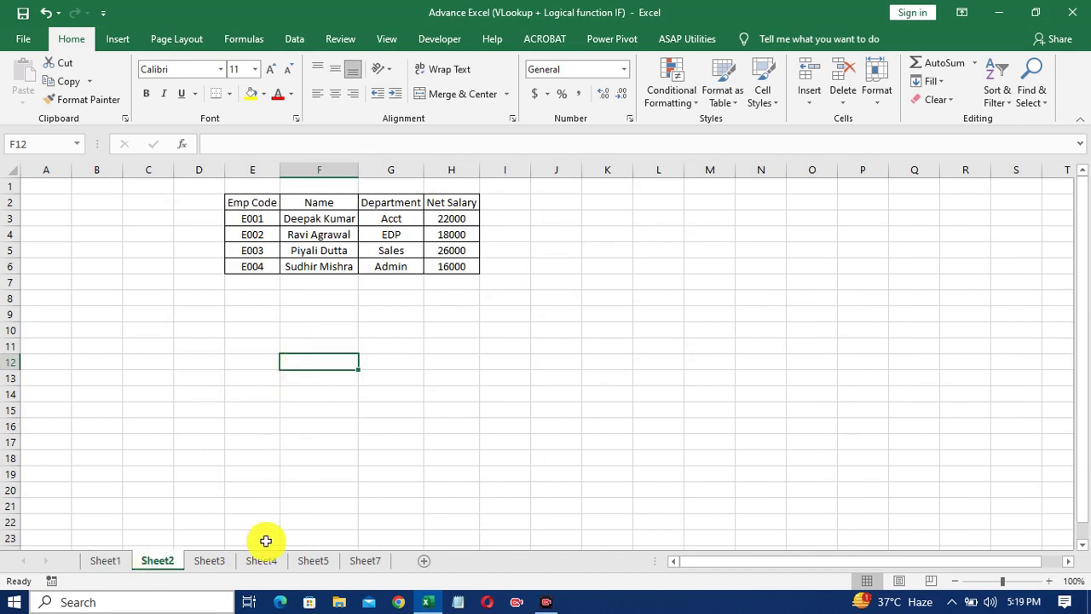
{"action": "left_click", "coordinate": [205, 564]}
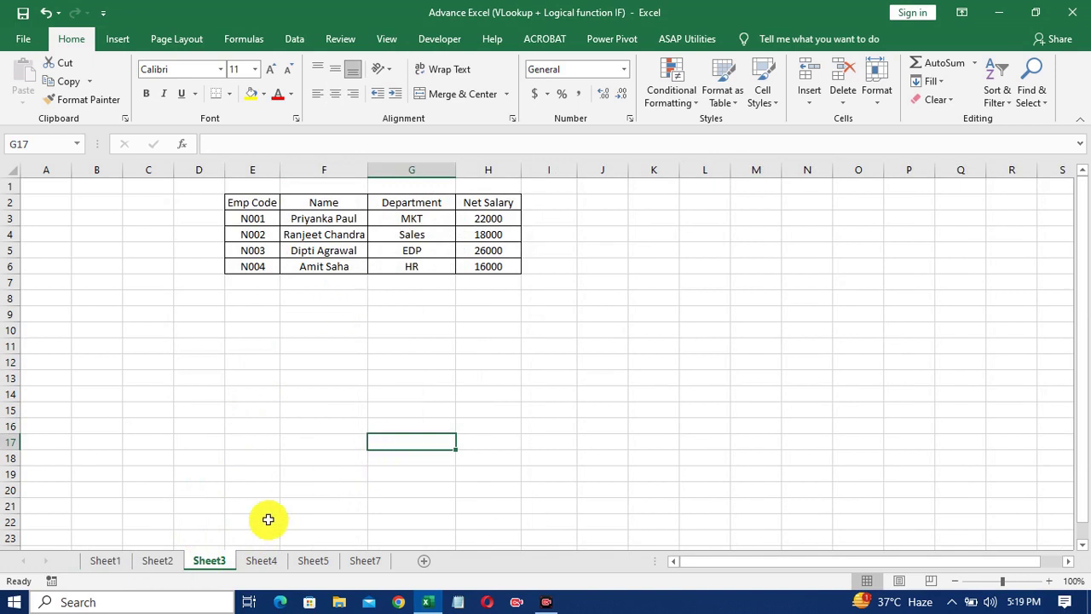
{"action": "left_click", "coordinate": [266, 562]}
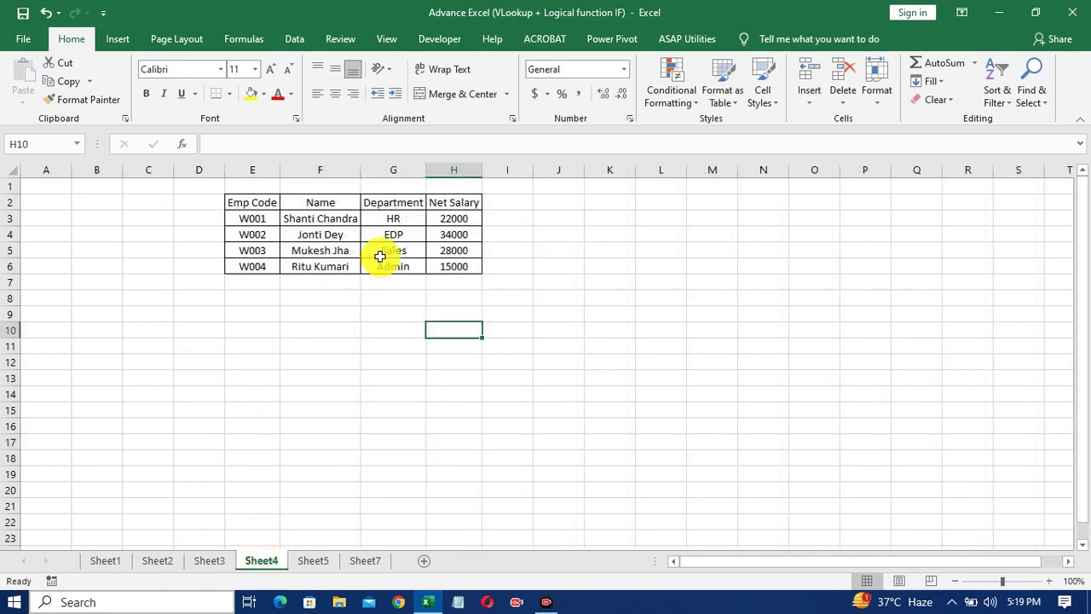
{"action": "left_click", "coordinate": [313, 560]}
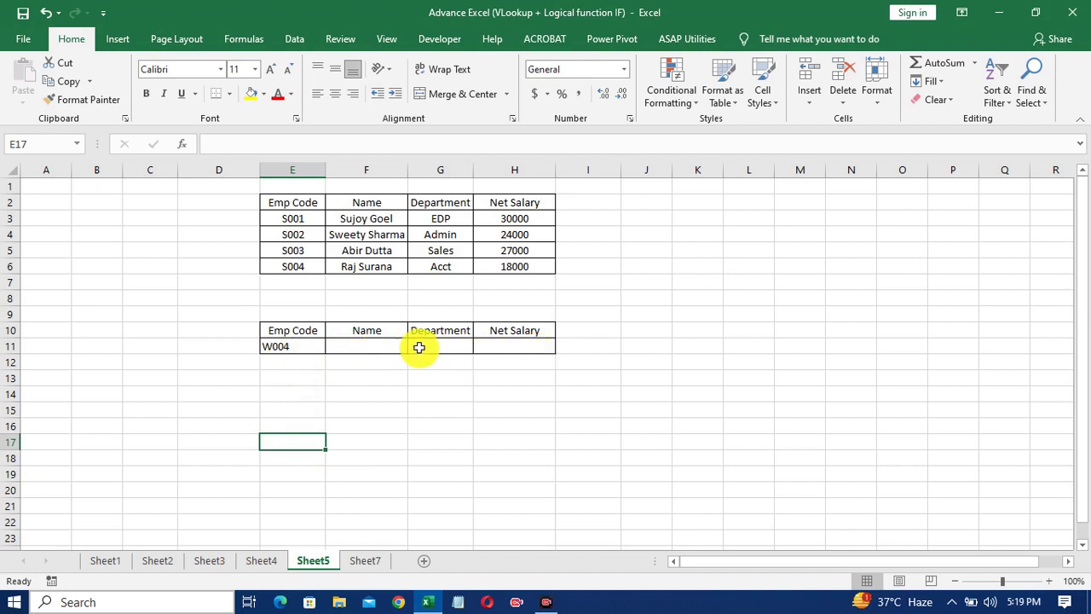
{"action": "left_click", "coordinate": [388, 349]}
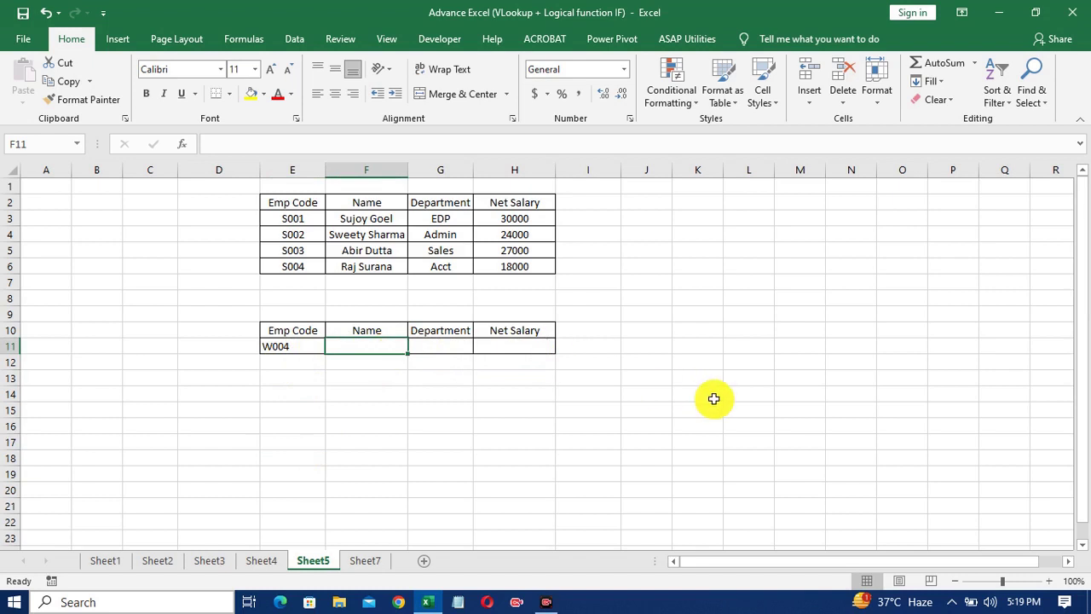
- Centre lookup row E11:H11 and start F11:H11 with =VLOOKUP($E$11,IF($E$11=
{"action": "left_click_drag", "start_coordinate": [309, 348], "coordinate": [506, 341]}
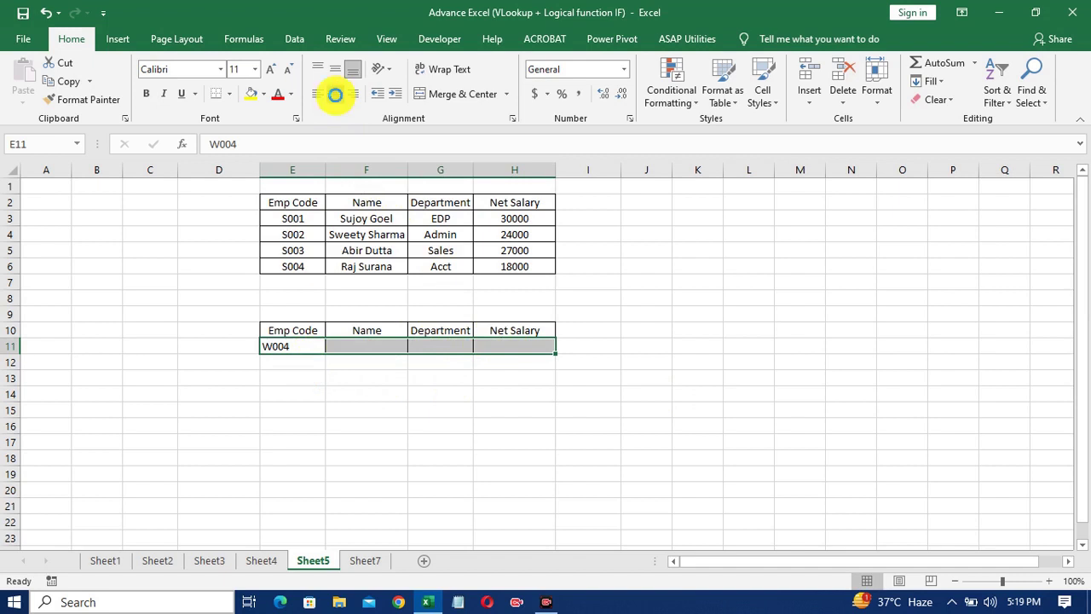
{"action": "left_click", "coordinate": [335, 93]}
{"action": "left_click", "coordinate": [391, 342]}
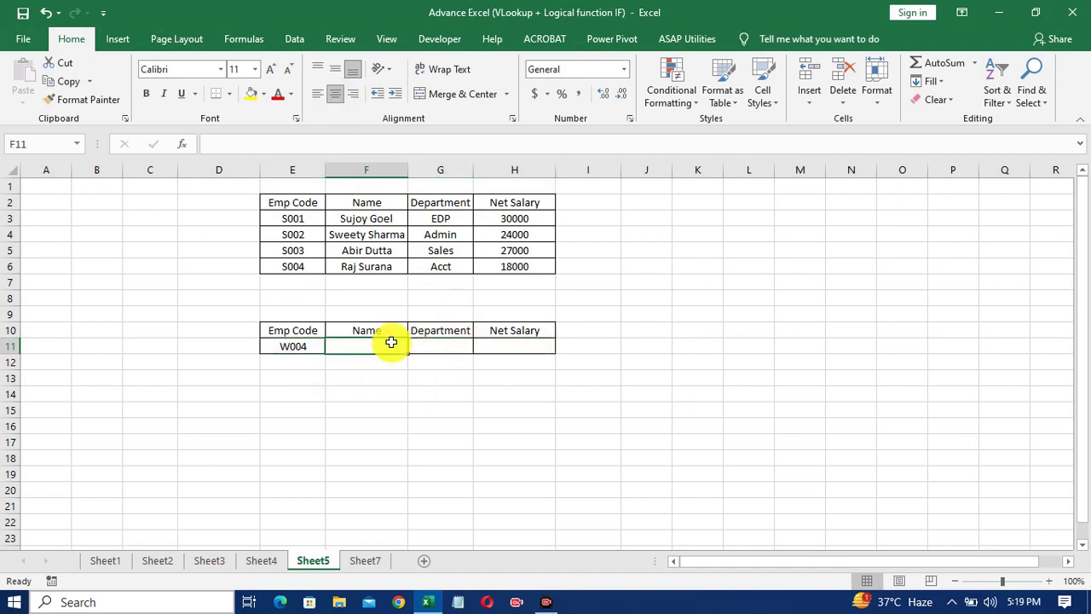
{"action": "key", "text": "shift+Right"}
{"action": "key", "text": "shift+Right"}
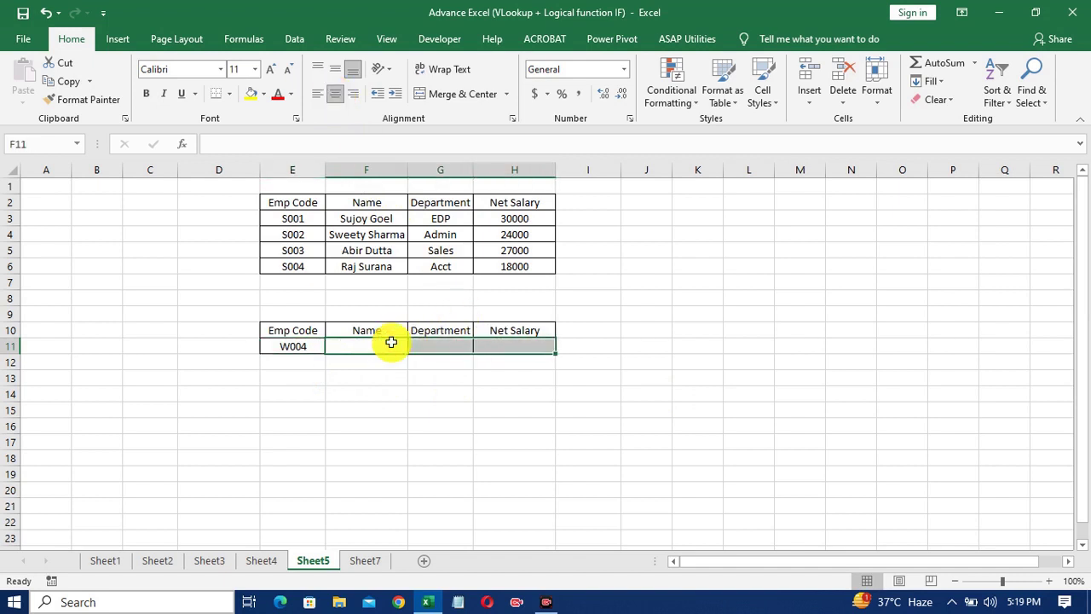
{"action": "type", "text": "="}
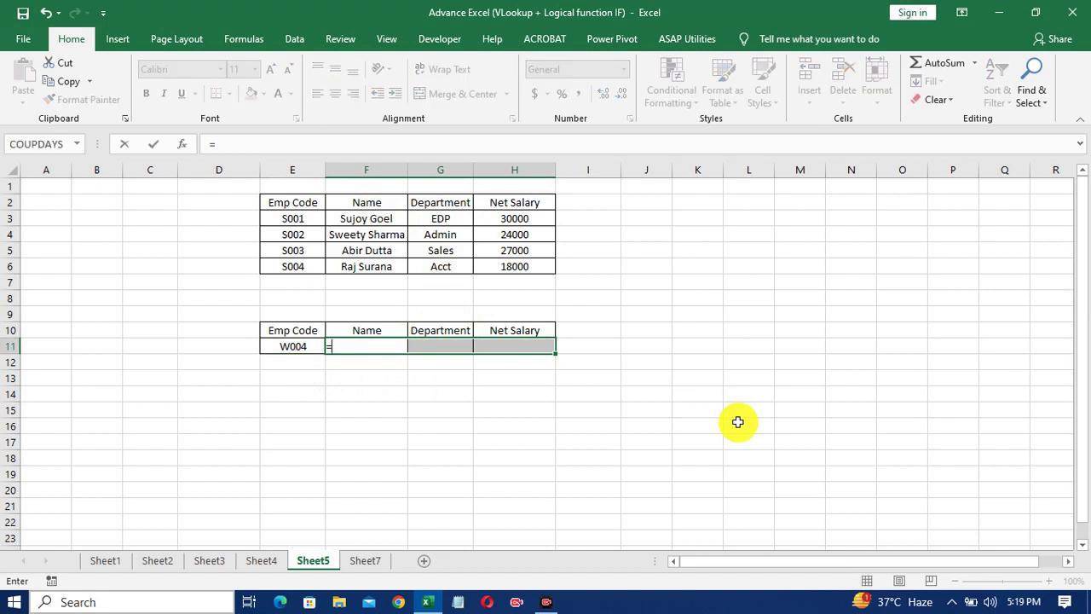
{"action": "type", "text": "vloo"}
{"action": "key", "text": "Tab"}
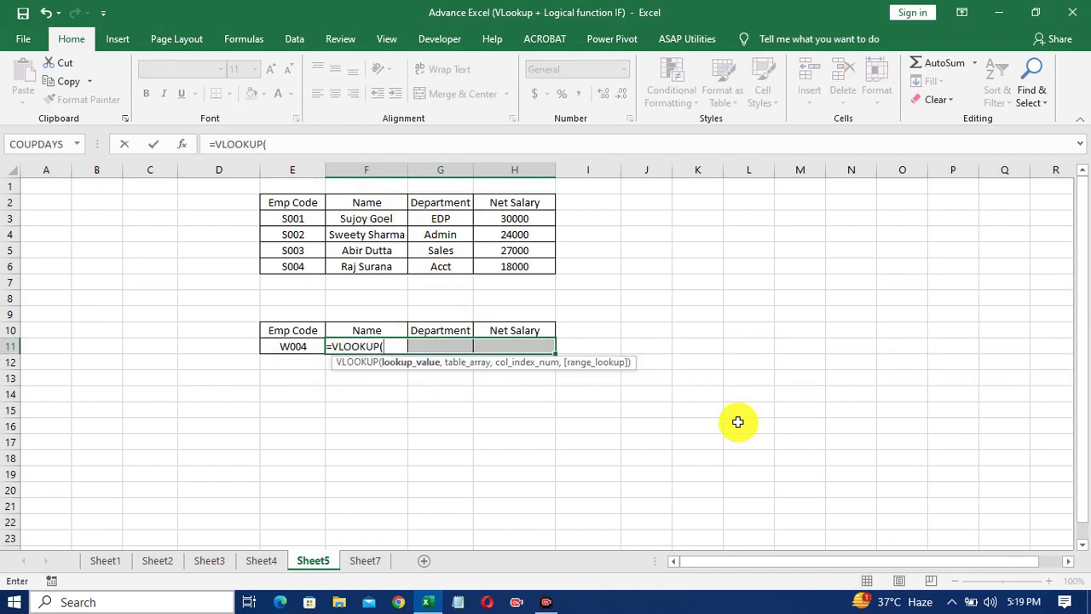
{"action": "key", "text": "Left"}
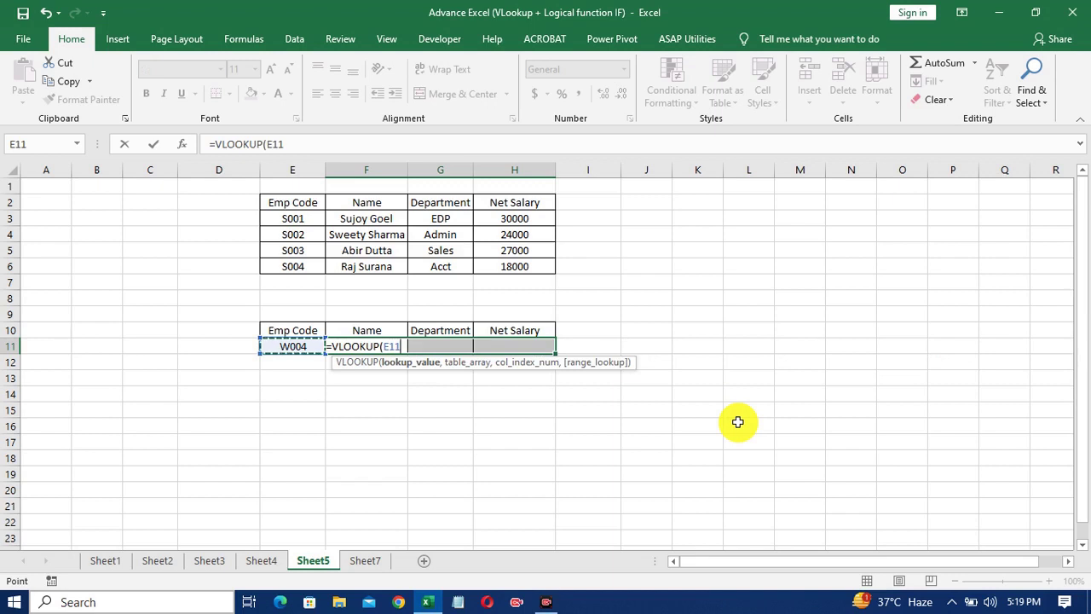
{"action": "key", "text": "F4"}
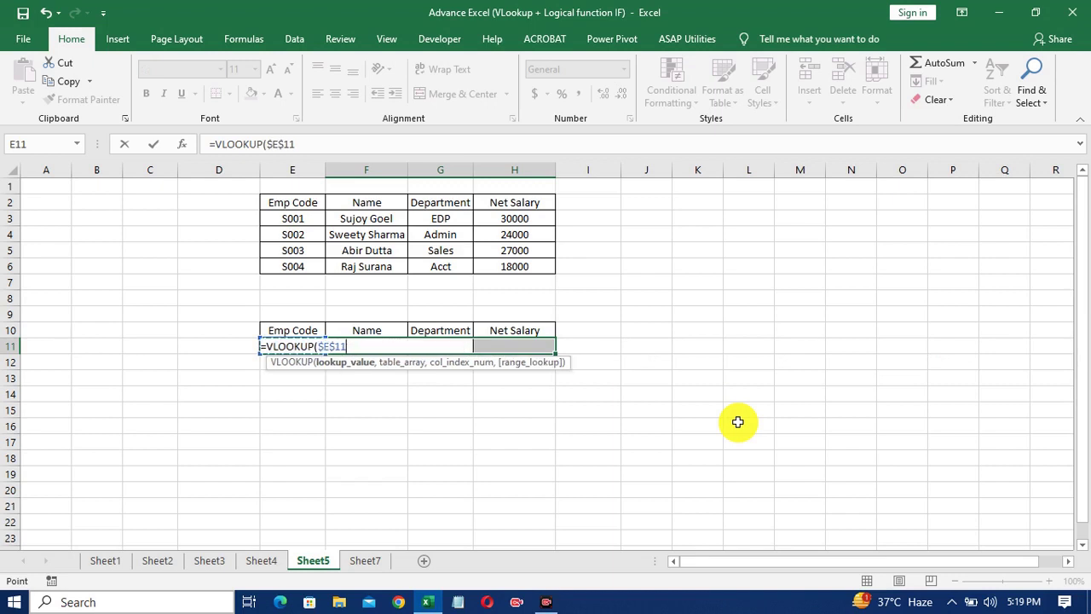
{"action": "type", "text": ","}
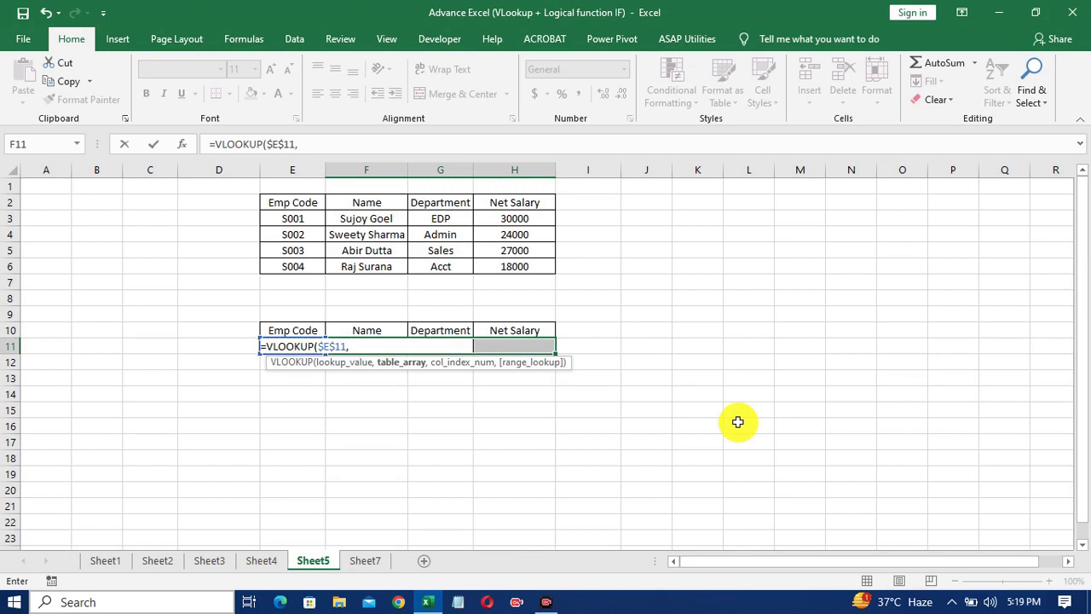
{"action": "type", "text": "IF("}
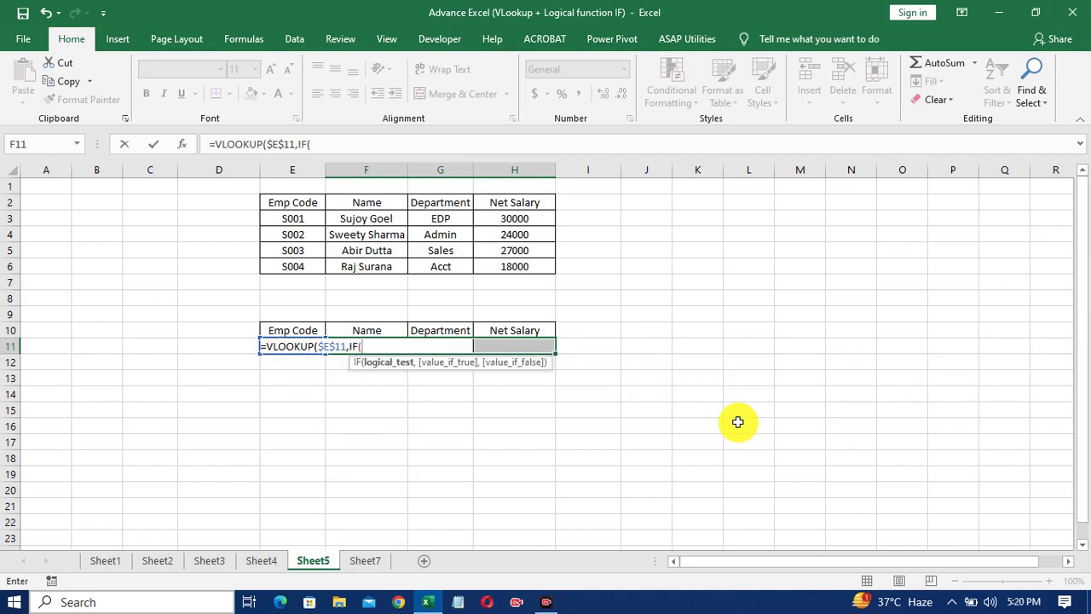
{"action": "key", "text": "Left"}
{"action": "key", "text": "F4"}
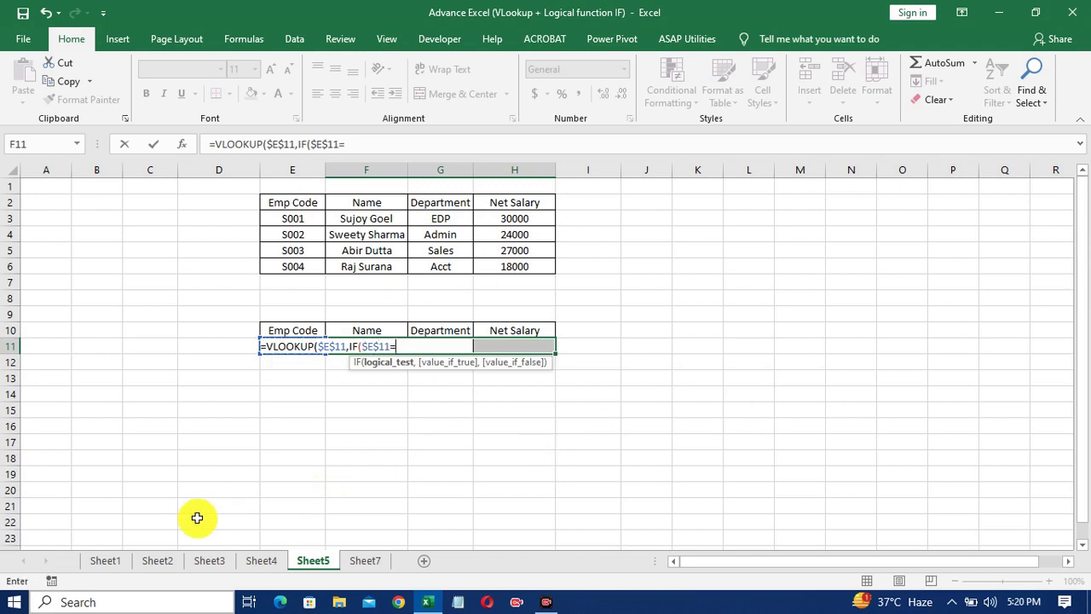
- Make the first IF test Sheet2's Emp Codes as the absolute range $E$3:$E$6
{"action": "left_click", "coordinate": [156, 561]}
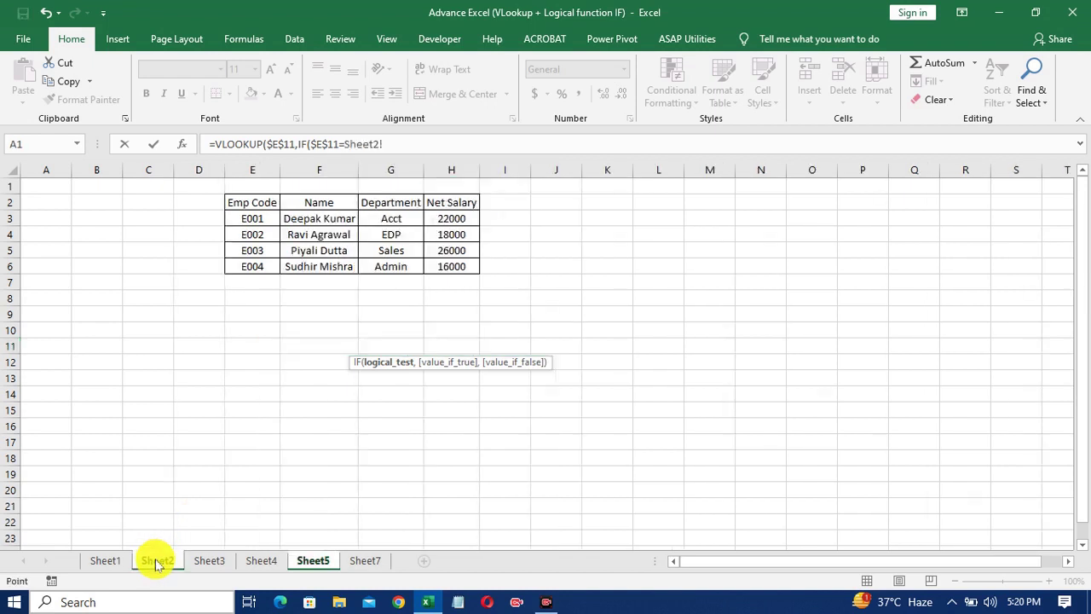
{"action": "left_click_drag", "start_coordinate": [256, 215], "coordinate": [256, 266]}
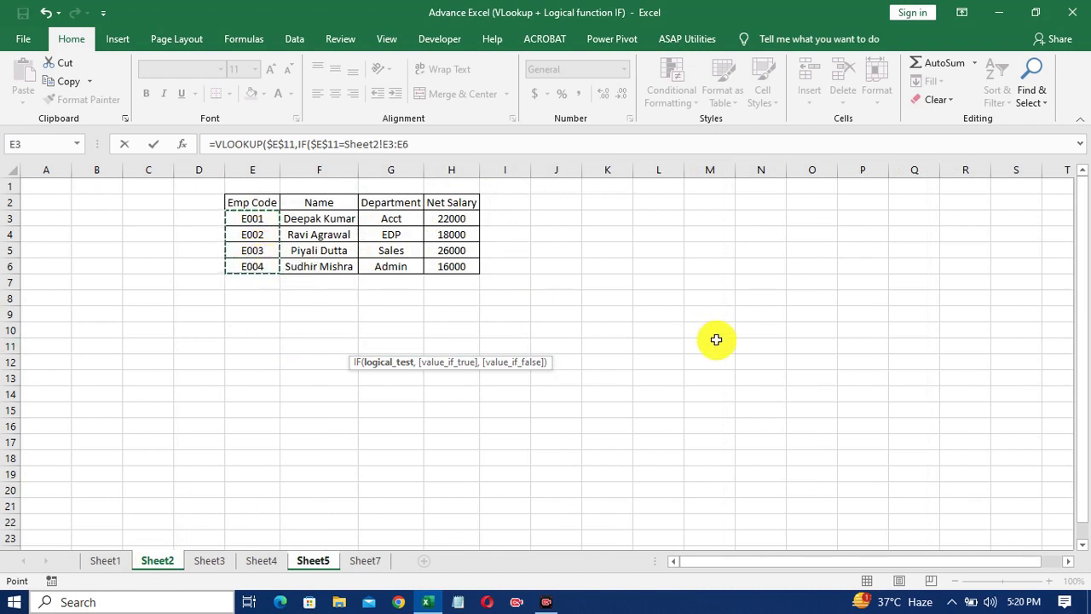
{"action": "key", "text": "F4"}
{"action": "type", "text": "$E$6,"}
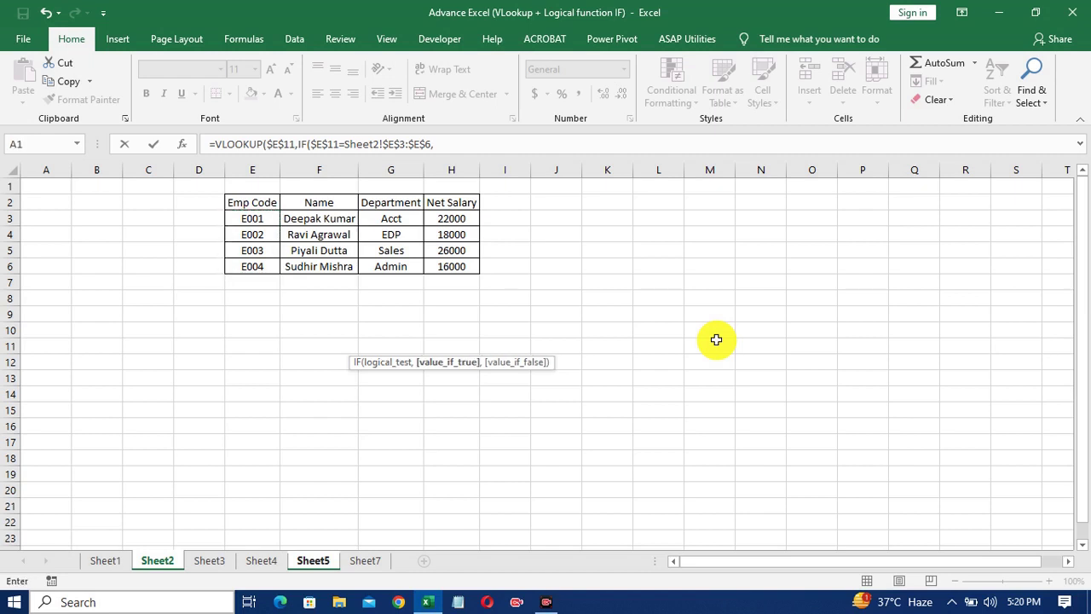
- Return Sheet2!$E$3:$H$6 when matched and start a second nested IF
{"action": "left_click_drag", "start_coordinate": [258, 218], "coordinate": [453, 264]}
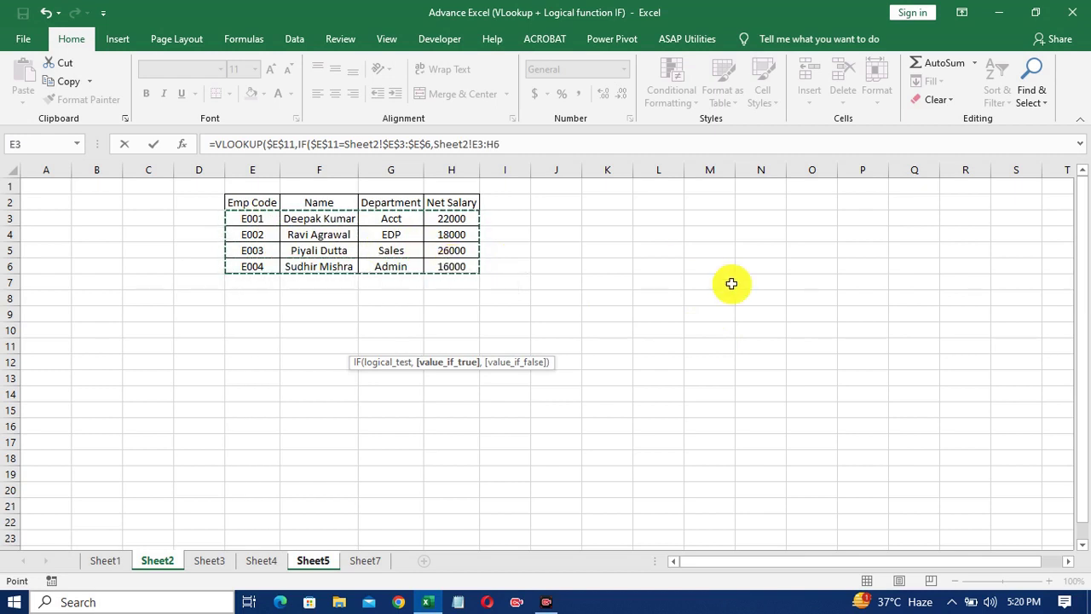
{"action": "key", "text": "F4"}
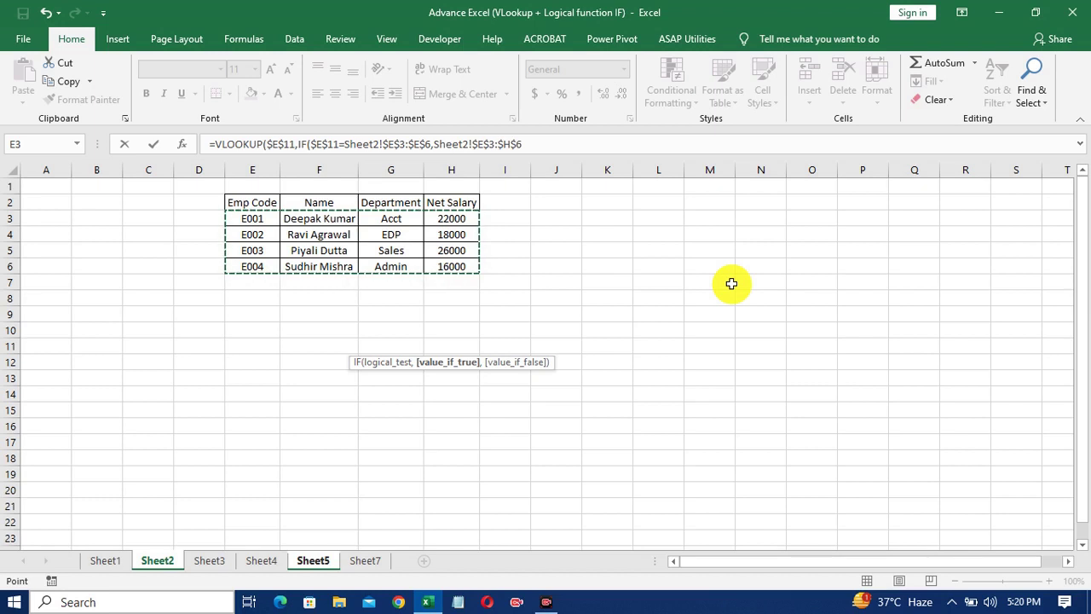
{"action": "type", "text": ",if"}
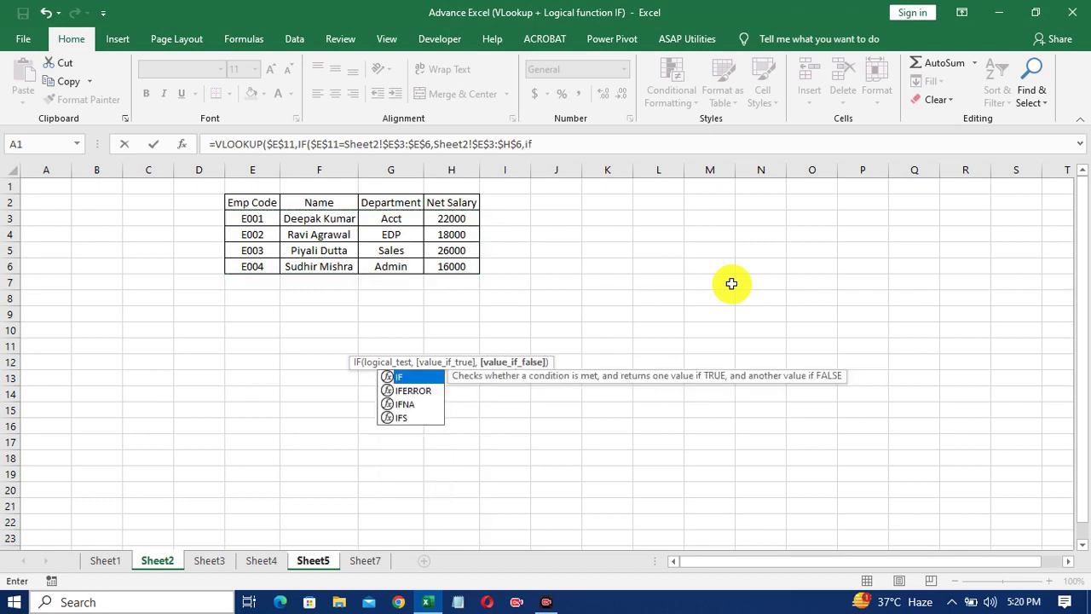
{"action": "type", "text": "("}
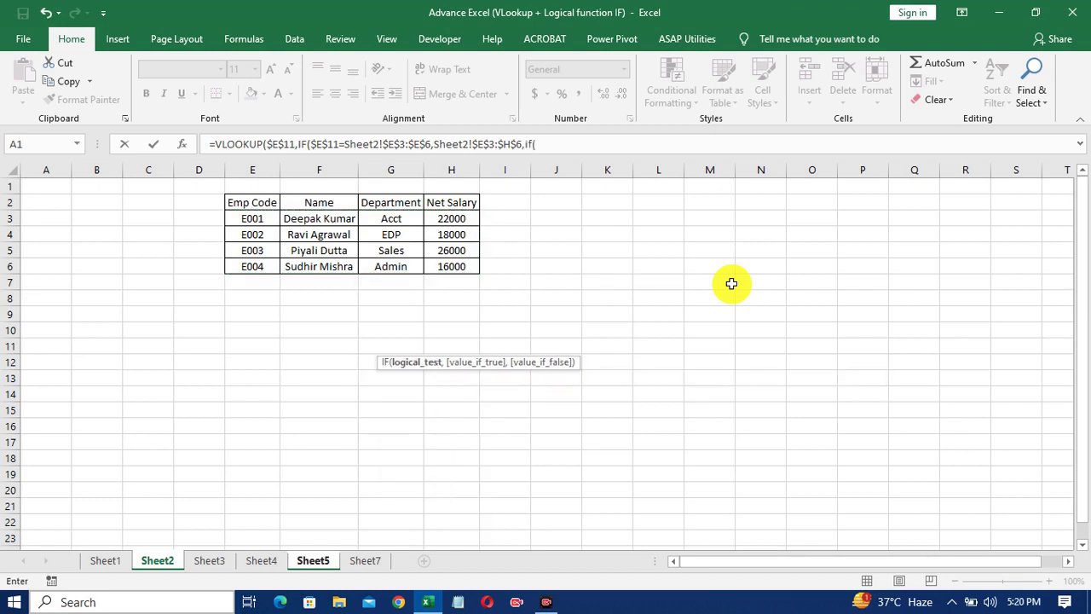
- Begin the second IF's test with the absolute lookup cell Sheet5!$E$11=
{"action": "left_click", "coordinate": [317, 562]}
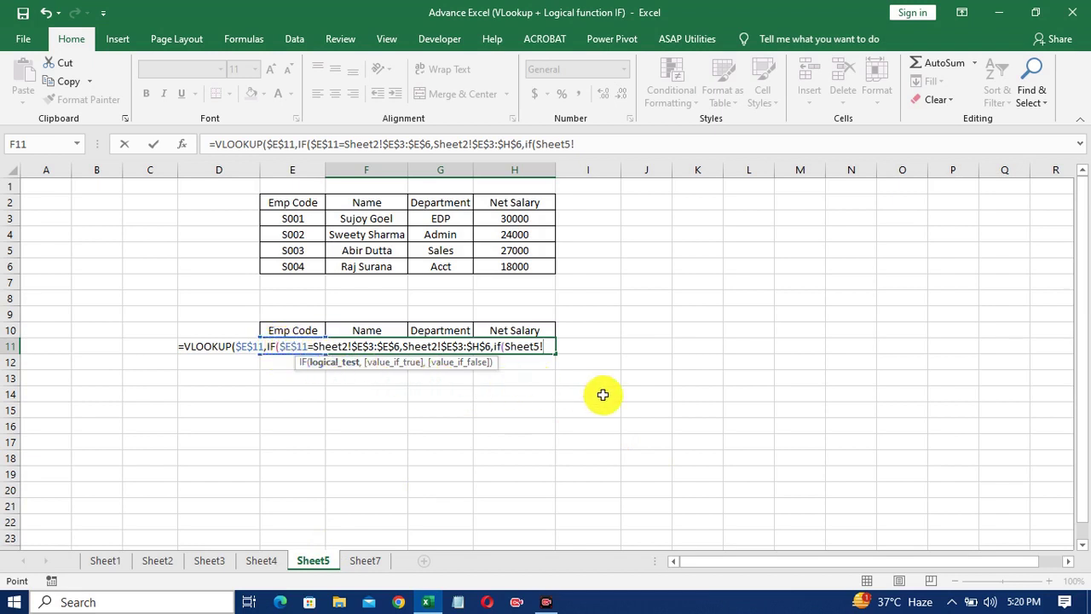
{"action": "key", "text": "Left"}
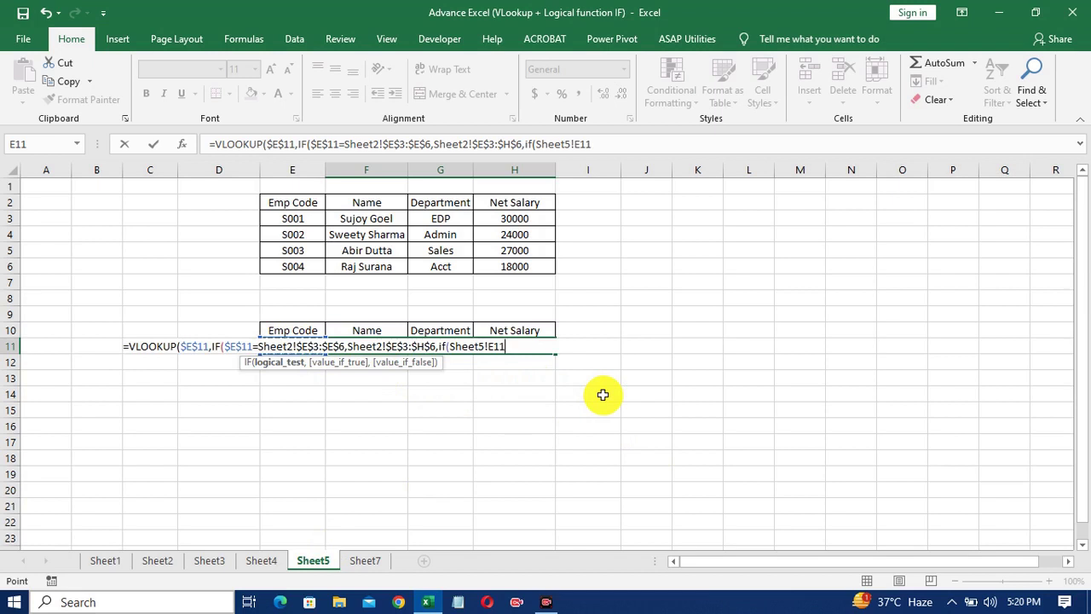
{"action": "key", "text": "F4"}
{"action": "type", "text": "="}
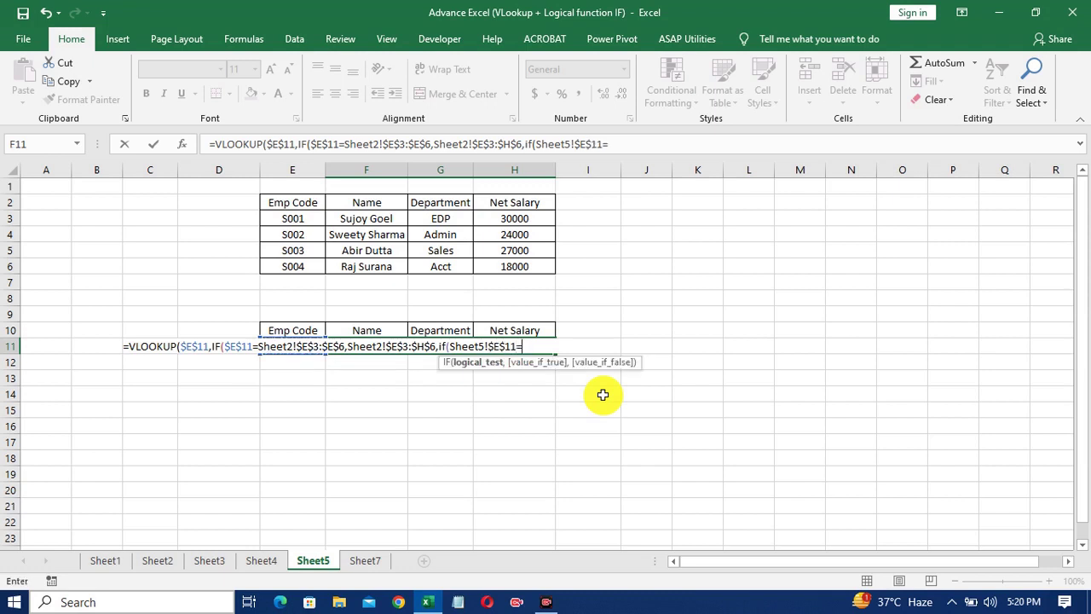
- Compare the lookup code against Sheet3's absolute Emp Code range $E$3:$E$6
{"action": "left_click", "coordinate": [207, 561]}
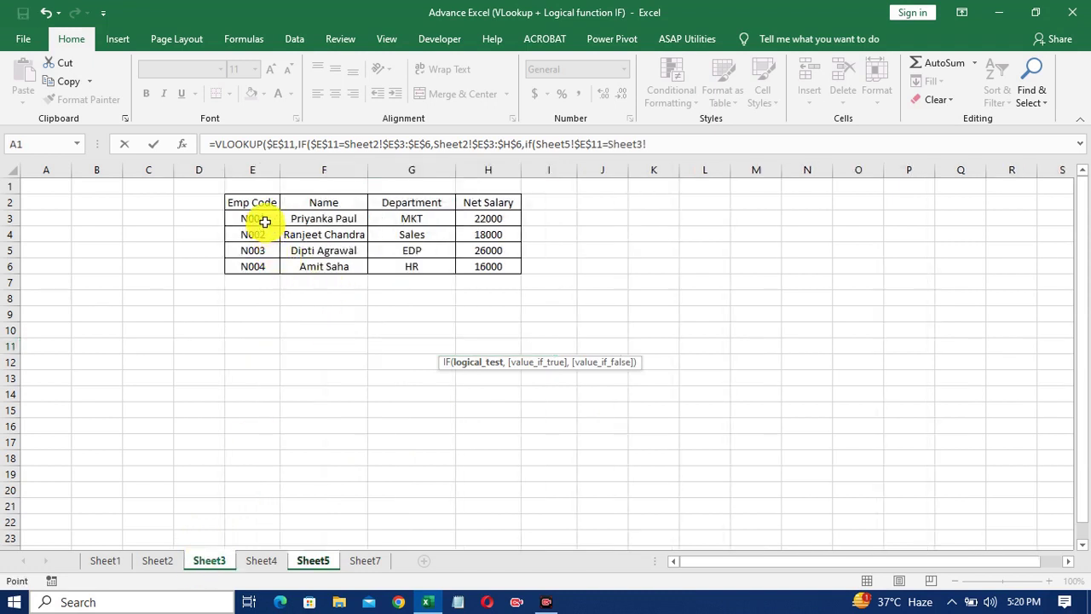
{"action": "left_click_drag", "start_coordinate": [266, 222], "coordinate": [258, 264]}
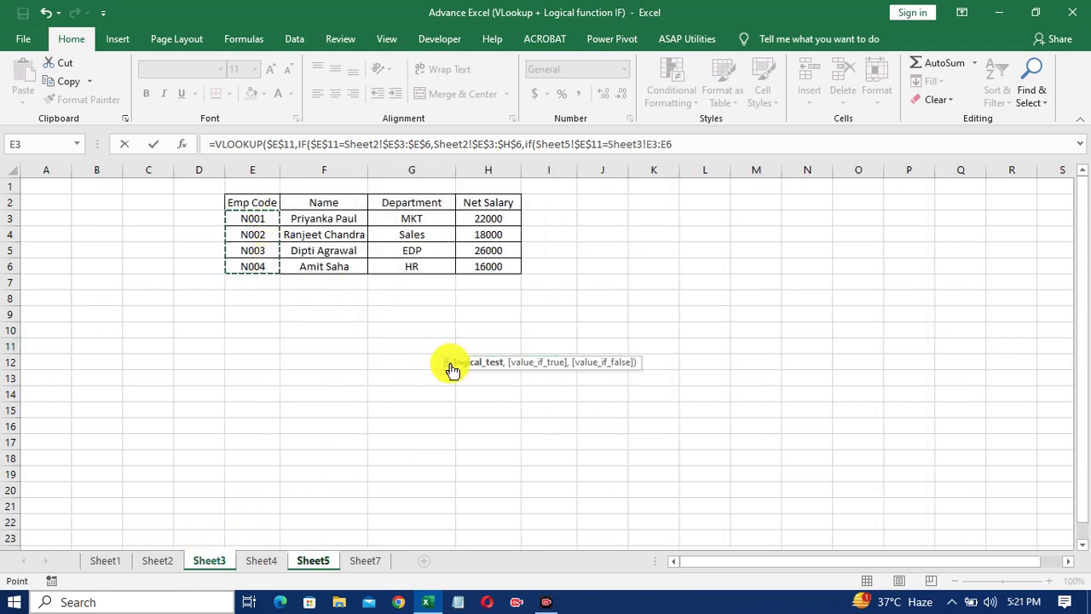
{"action": "key", "text": "F4"}
{"action": "type", "text": "$E$6,"}
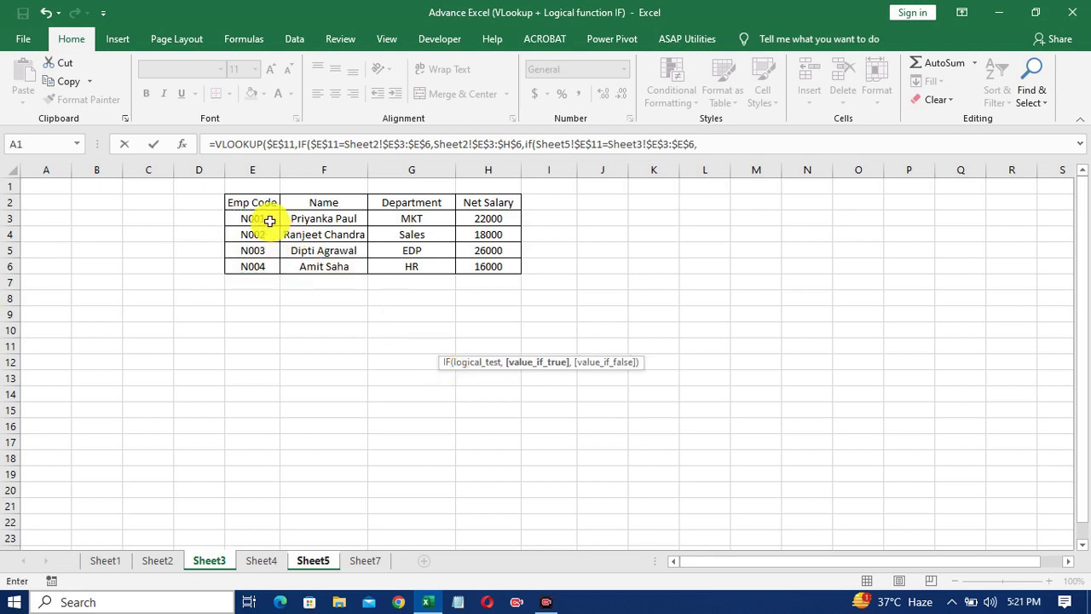
- Return Sheet3!$E$3:$H$6 when matched and start a third nested IF
{"action": "left_click_drag", "start_coordinate": [266, 218], "coordinate": [469, 262]}
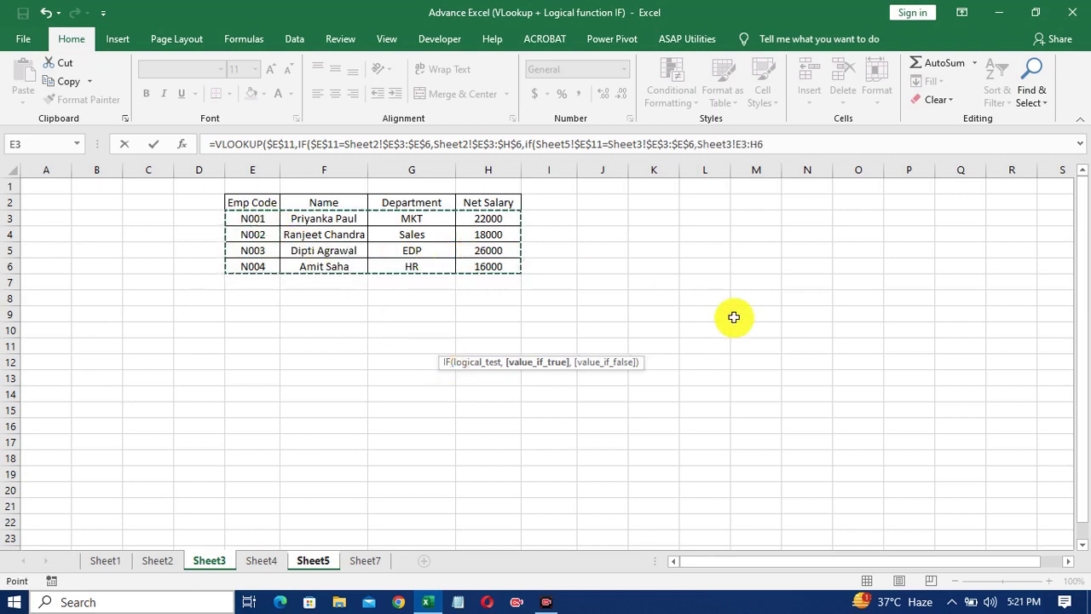
{"action": "key", "text": "F4"}
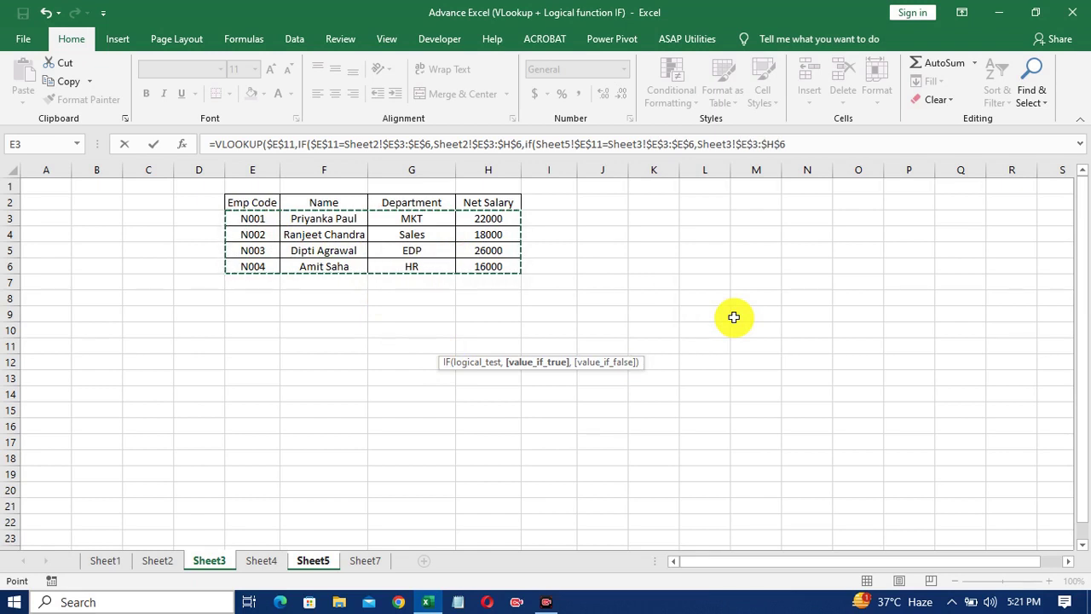
{"action": "type", "text": ",if"}
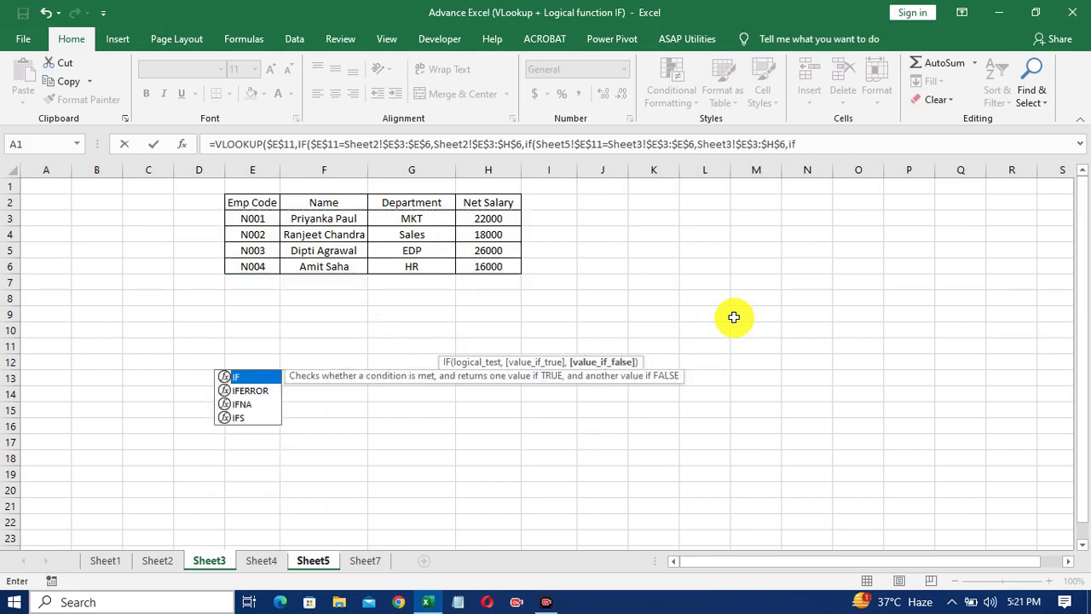
{"action": "type", "text": "("}
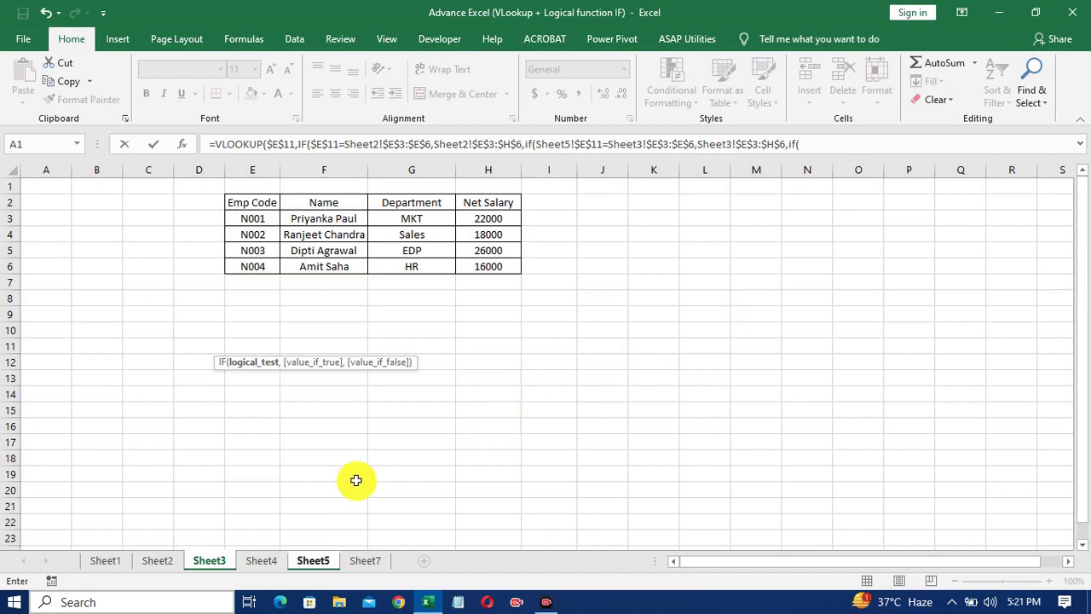
- Start the third IF's test with the absolute lookup cell Sheet5!$E$11=
{"action": "left_click", "coordinate": [317, 560]}
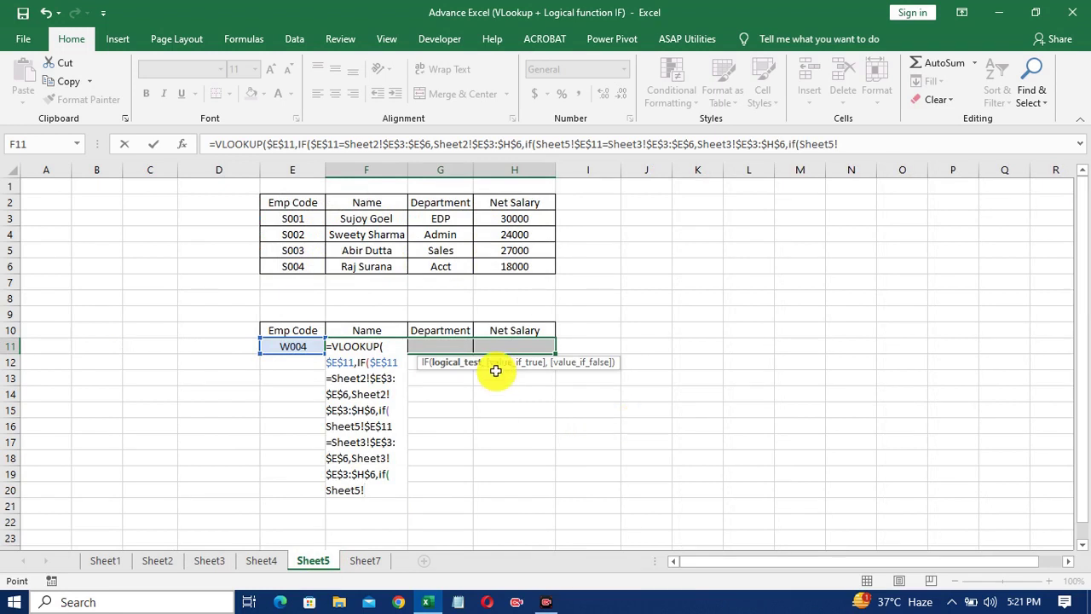
{"action": "left_click", "coordinate": [314, 347]}
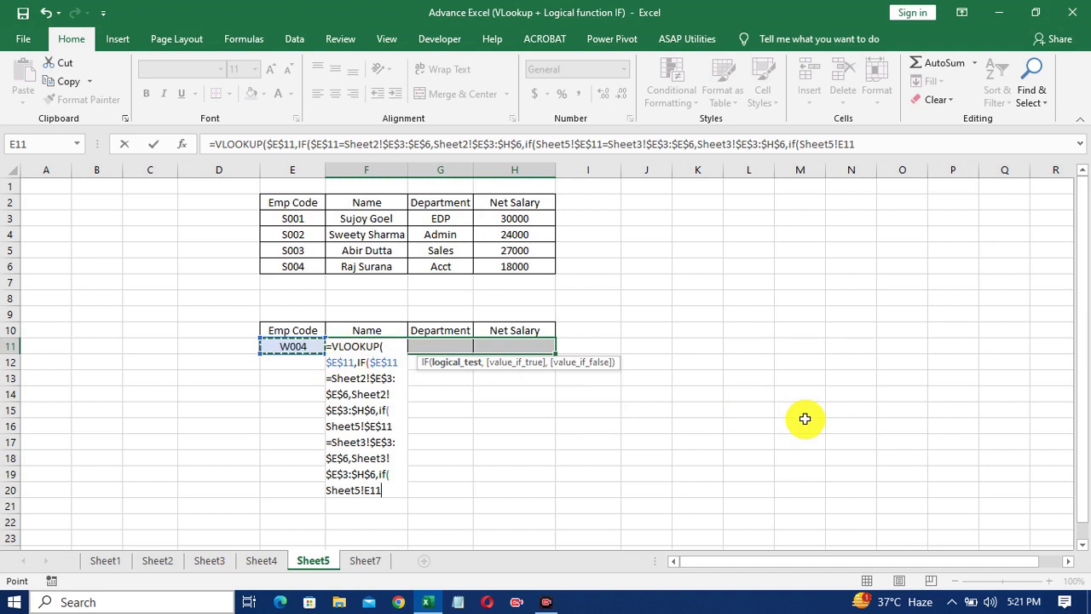
{"action": "key", "text": "F4"}
{"action": "type", "text": "="}
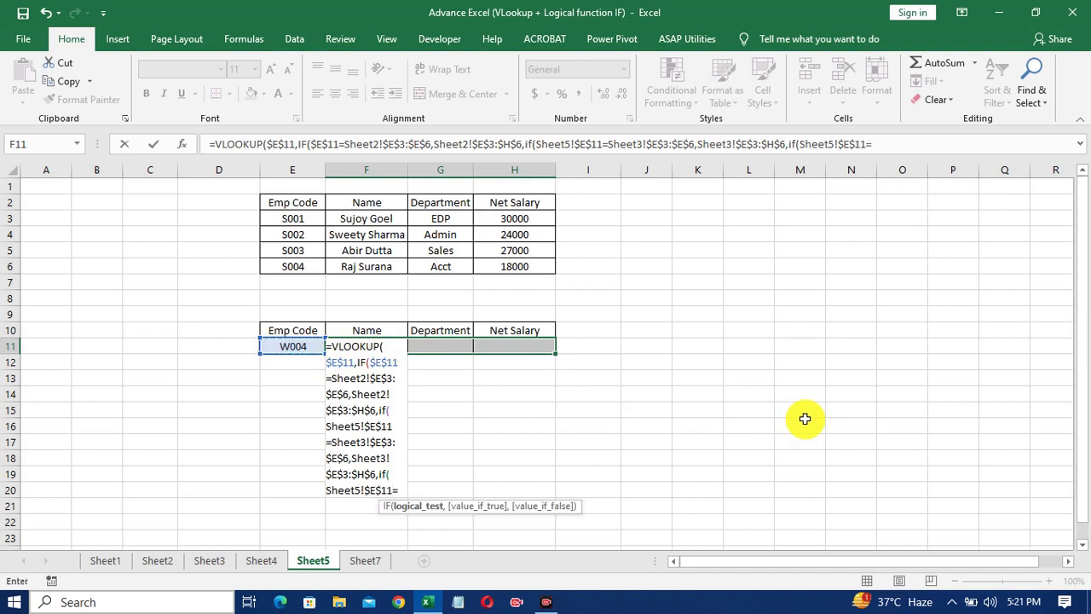
- Compare the lookup code against Sheet4's absolute Emp Code range $E$3:$E$6
{"action": "left_click", "coordinate": [261, 561]}
{"action": "left_click", "coordinate": [262, 220]}
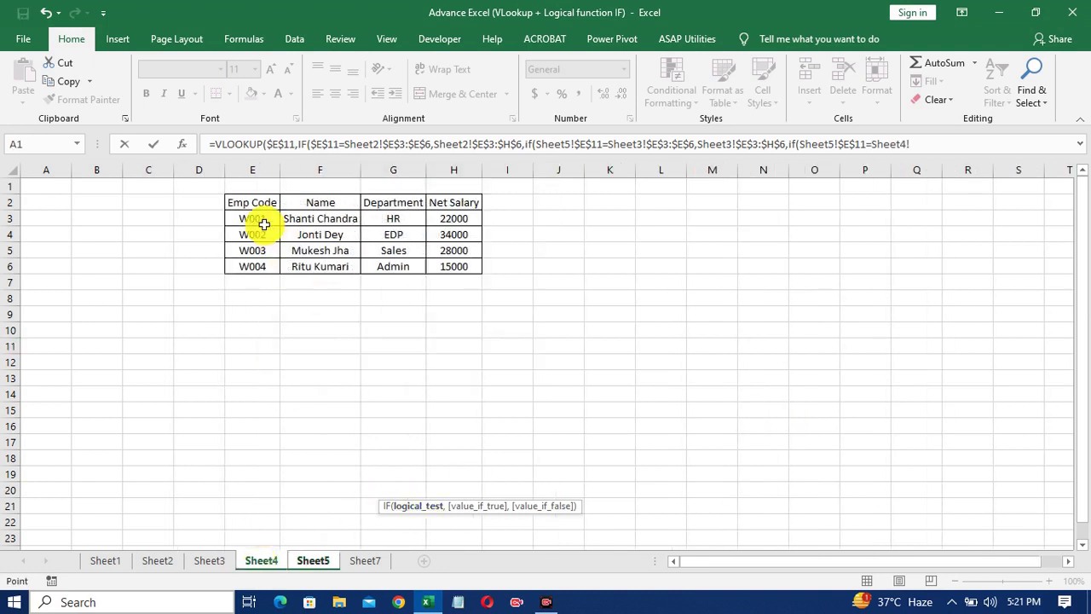
{"action": "left_click_drag", "start_coordinate": [261, 223], "coordinate": [255, 266]}
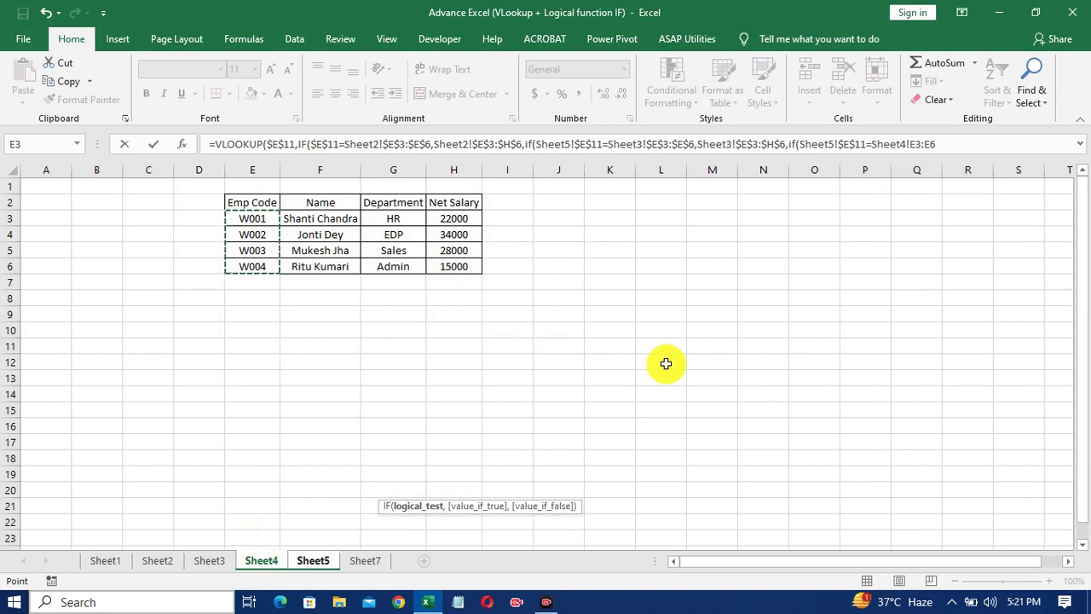
{"action": "key", "text": "F4"}
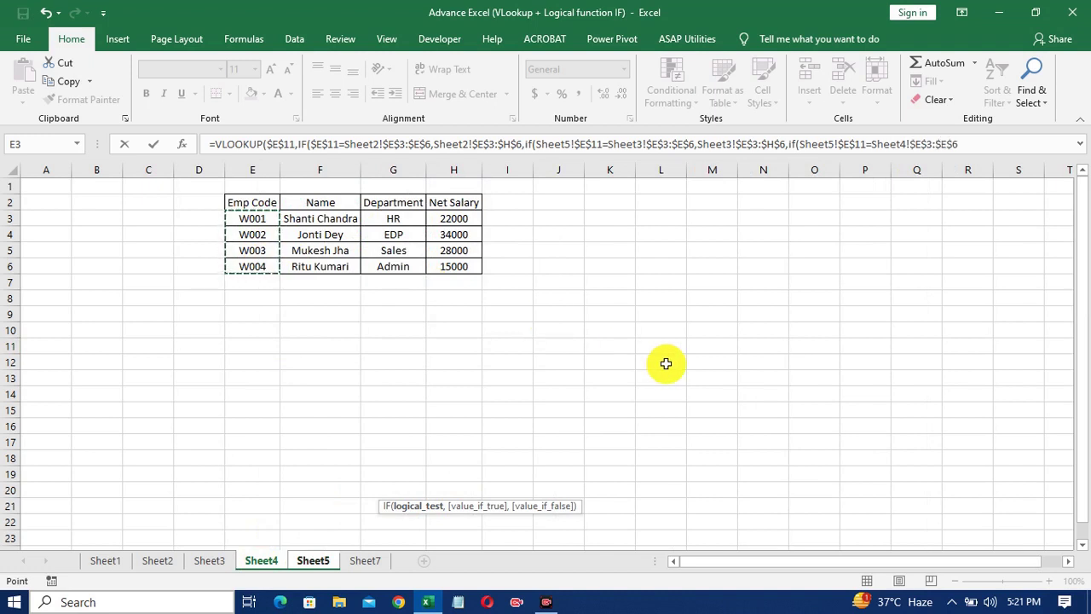
{"action": "type", "text": ","}
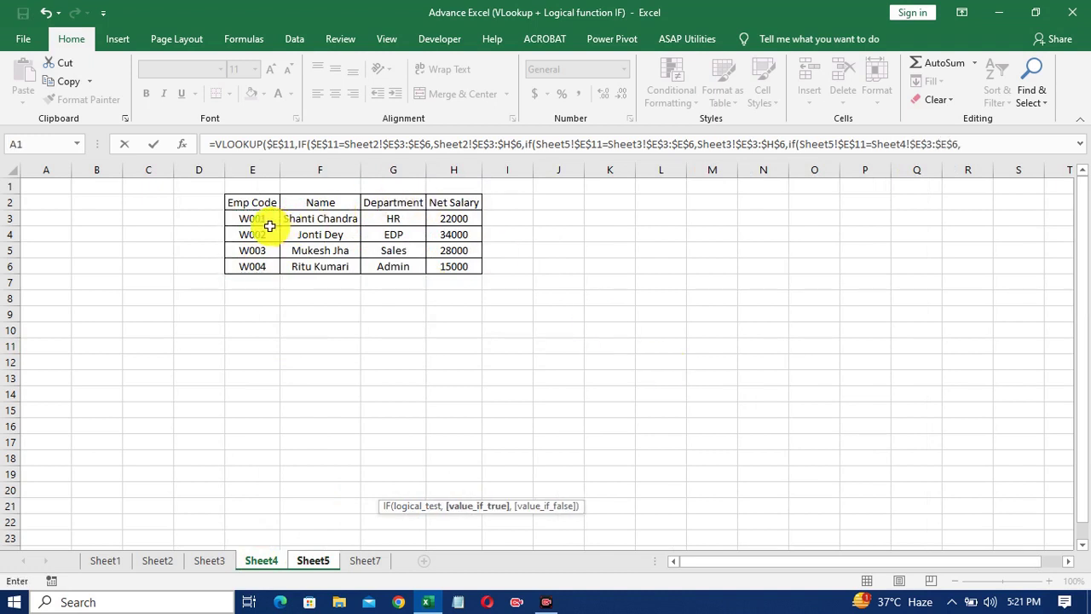
- Return Sheet4!$E$3:$H$6 when the code matches, leaving the false branch next
{"action": "mouse_move", "coordinate": [266, 235]}
{"action": "left_mouse_down"}
{"action": "mouse_move", "coordinate": [268, 249]}
{"action": "mouse_move", "coordinate": [472, 265]}
{"action": "left_mouse_up"}
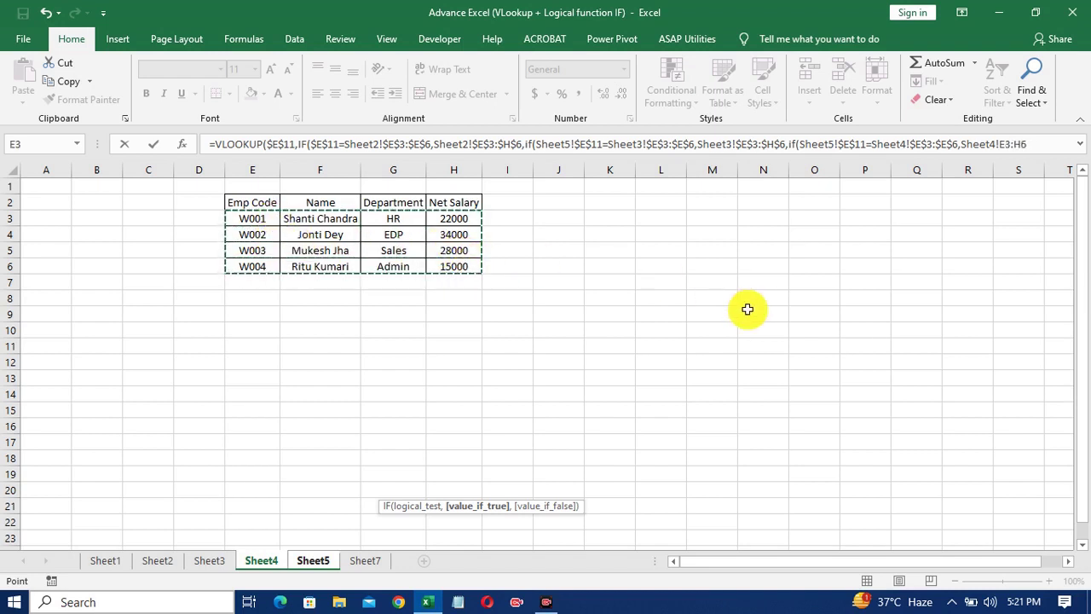
{"action": "key", "text": "F4"}
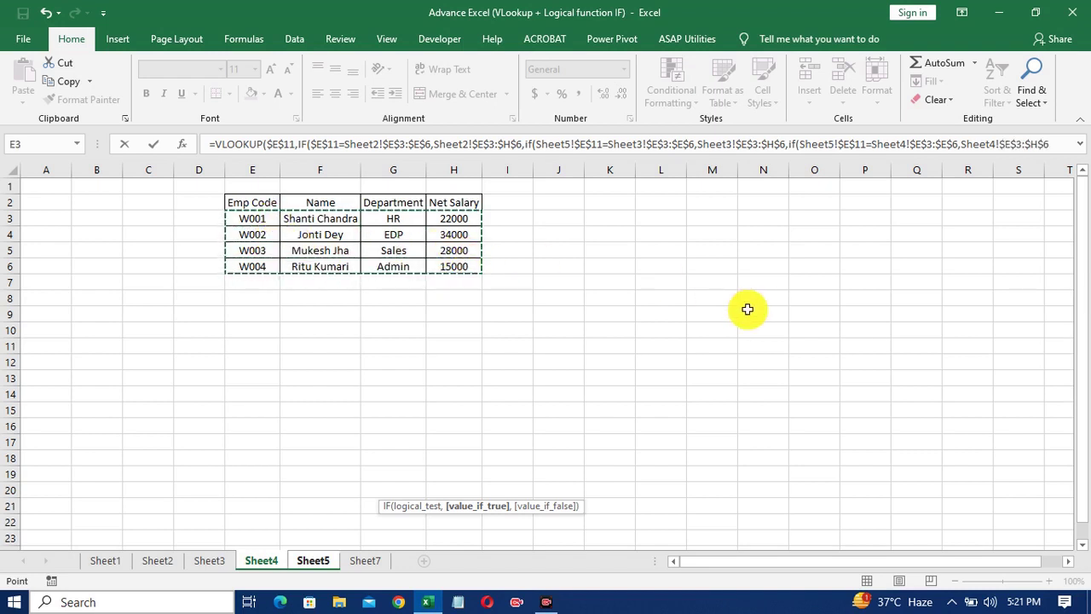
{"action": "type", "text": ","}
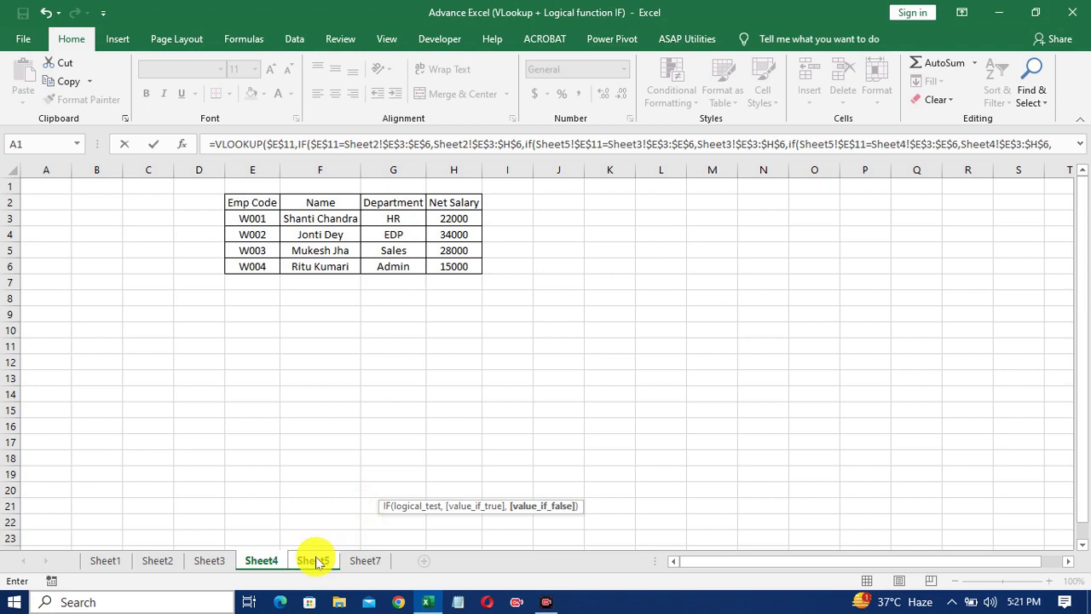
- Finish with Sheet5!$E$3:$H$6 fallback, columns {2,3,4}, exact match, entered as array formula across F11:H11
{"action": "left_click", "coordinate": [313, 560]}
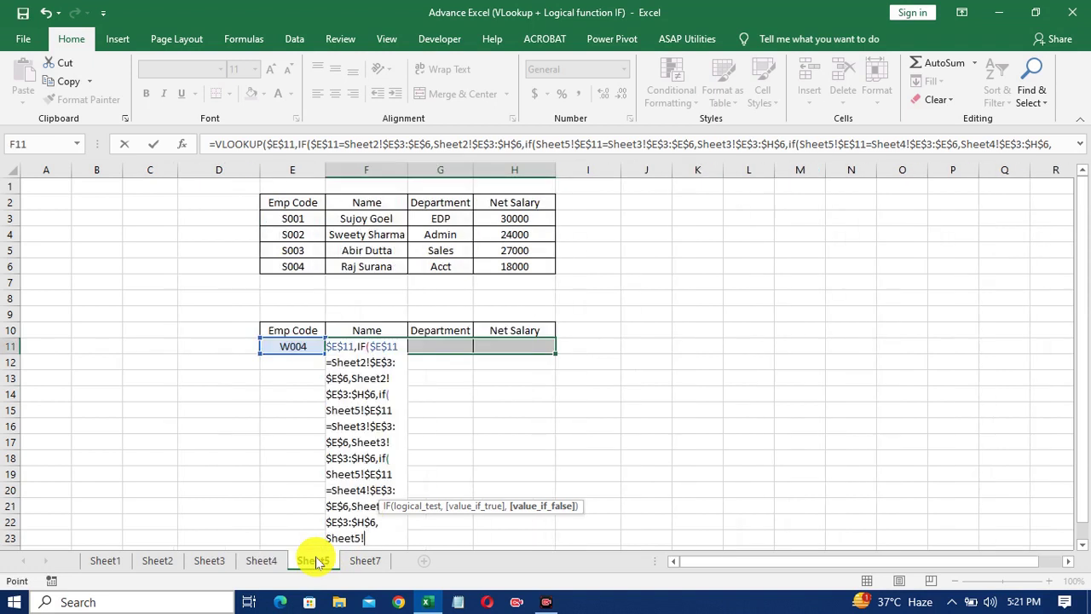
{"action": "left_click_drag", "start_coordinate": [296, 220], "coordinate": [512, 265]}
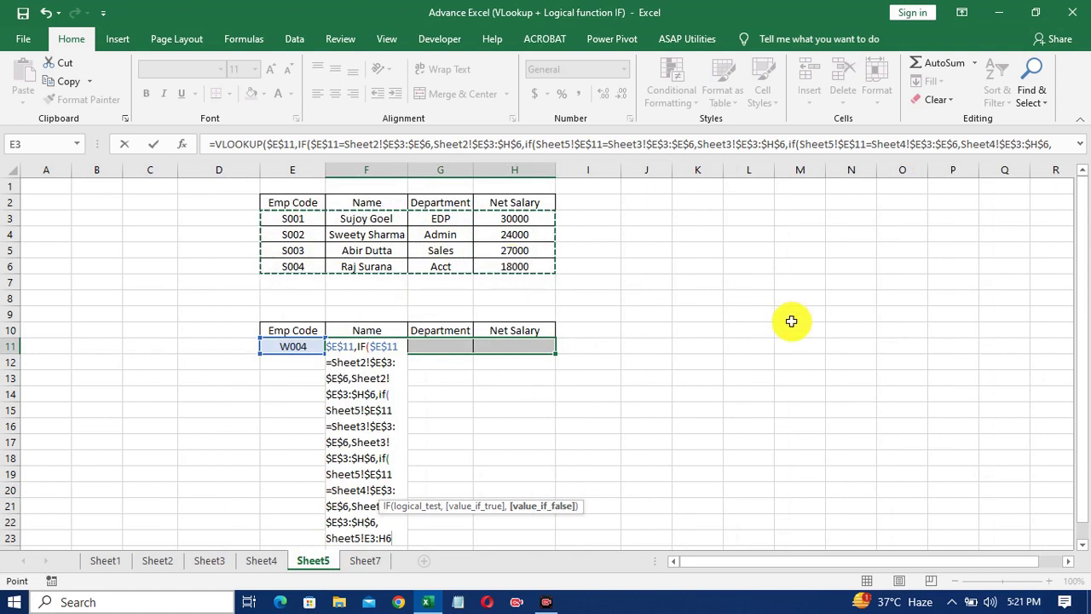
{"action": "key", "text": "F4"}
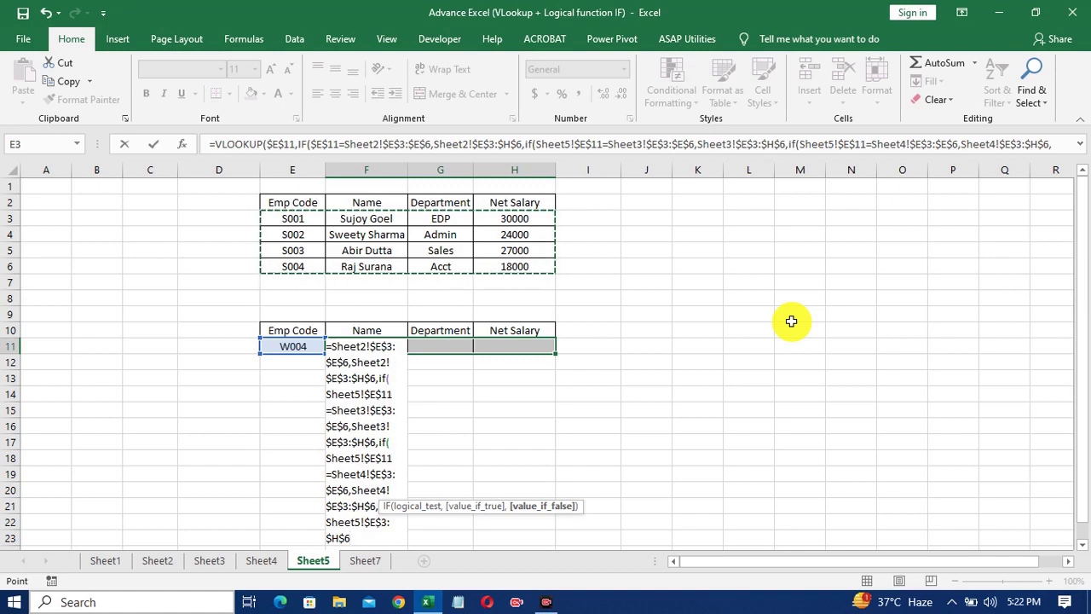
{"action": "type", "text": "))"}
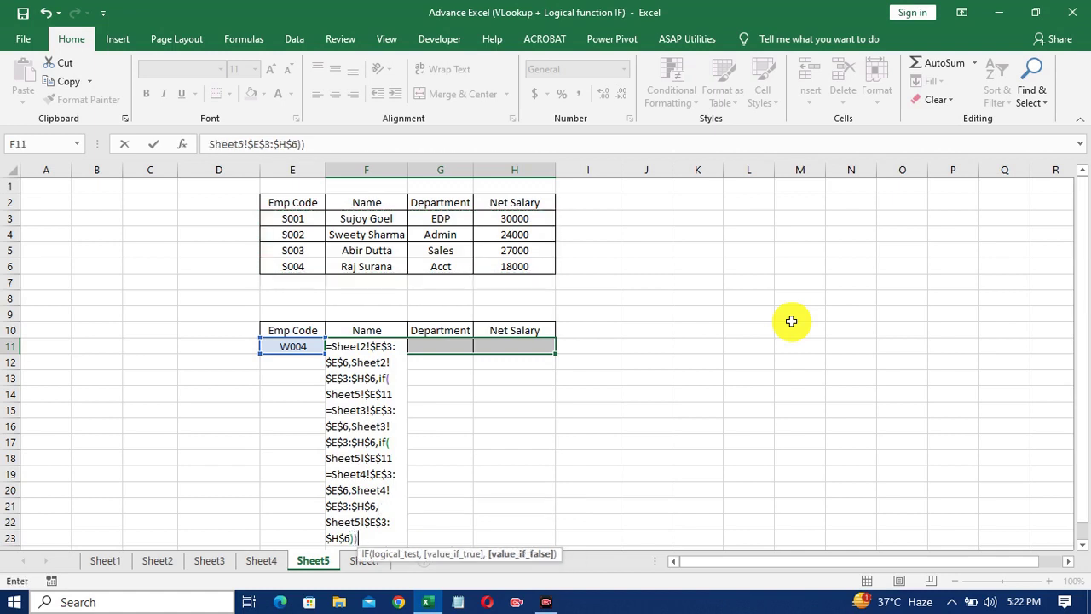
{"action": "type", "text": ",{2,3,4"}
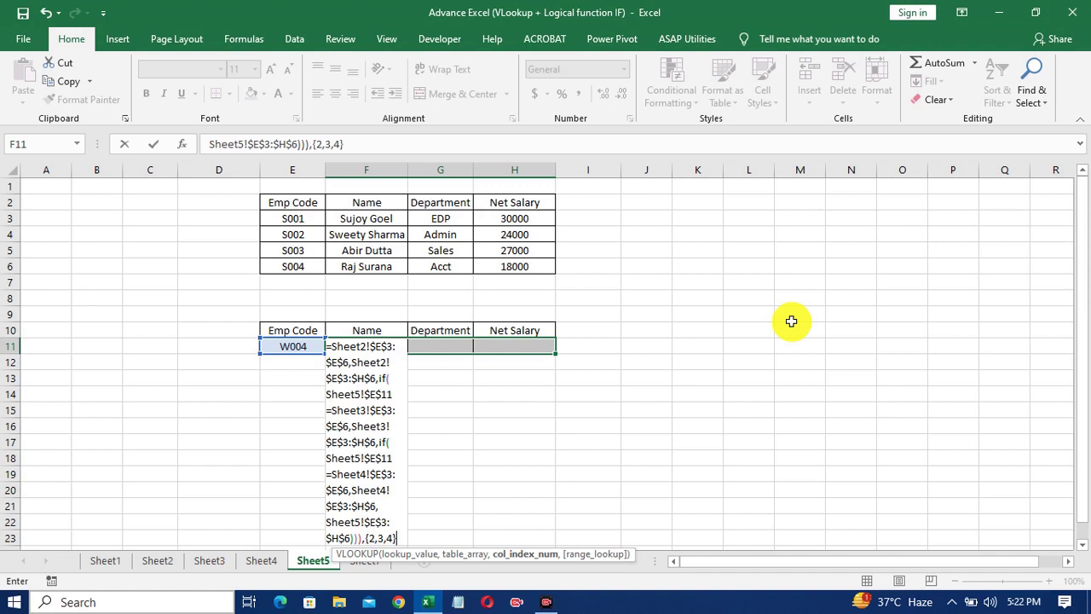
{"action": "type", "text": ",0"}
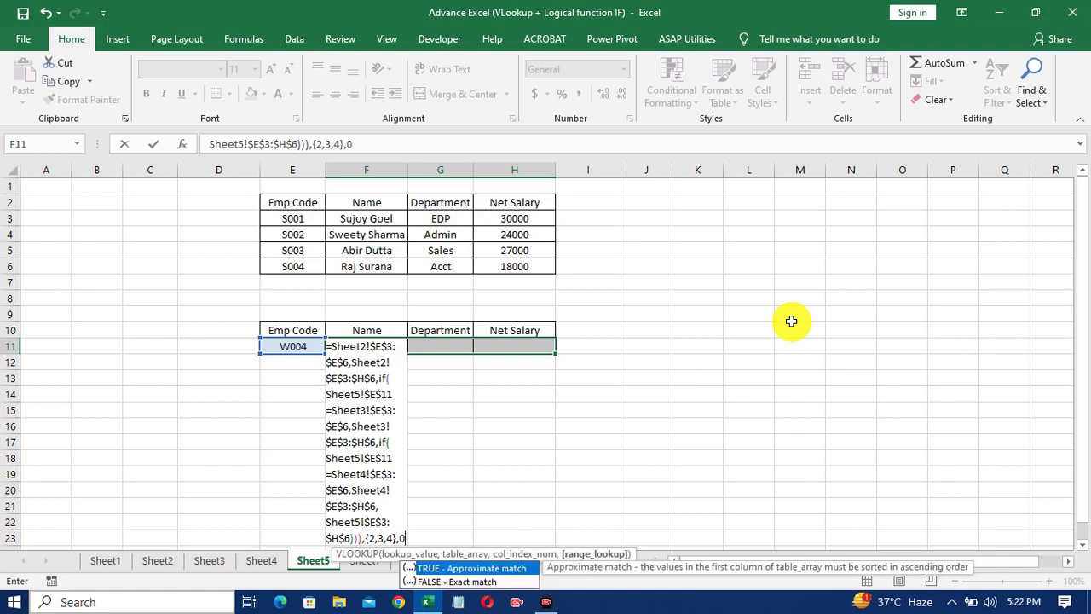
{"action": "type", "text": ")"}
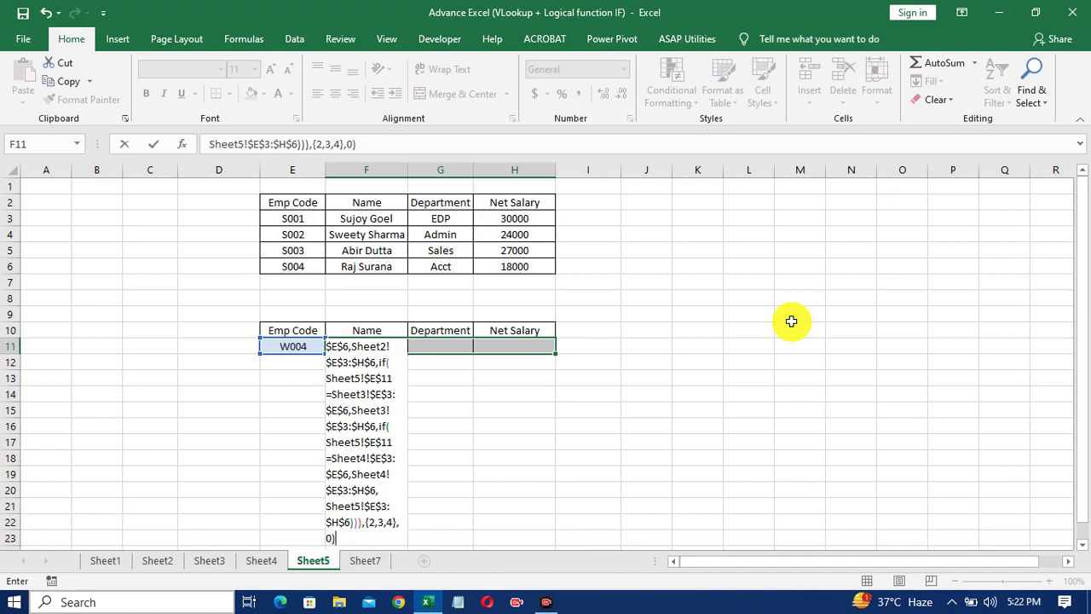
{"action": "key", "text": "ctrl+shift+Return"}
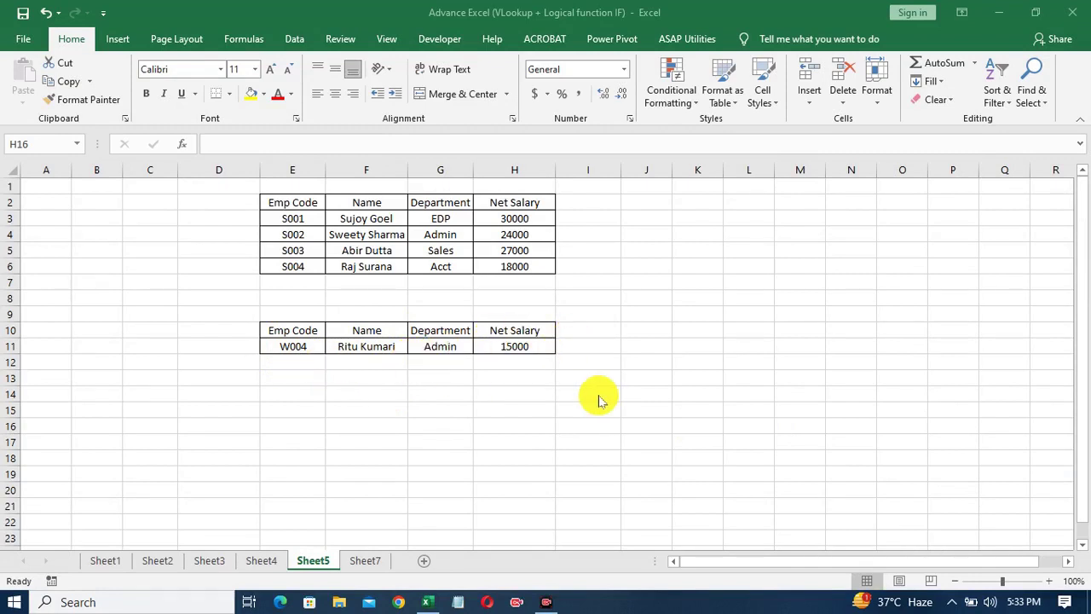
- Change E11's Emp Code to E001 and compare the Acct, 22000 result with Sheet2's record
{"action": "left_click", "coordinate": [286, 345]}
{"action": "type", "text": "E001"}
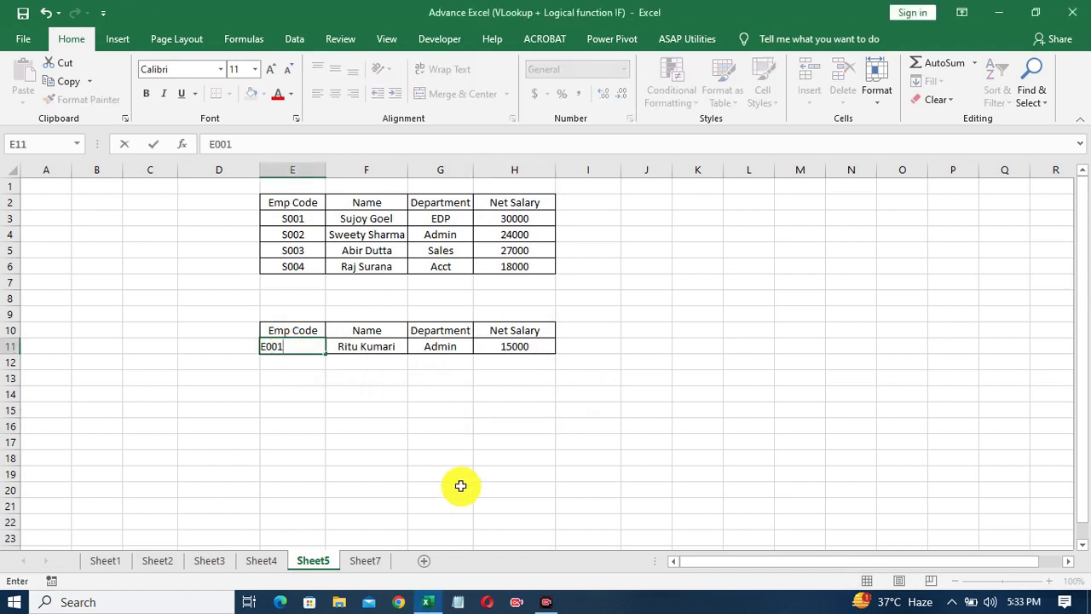
{"action": "key", "text": "Return"}
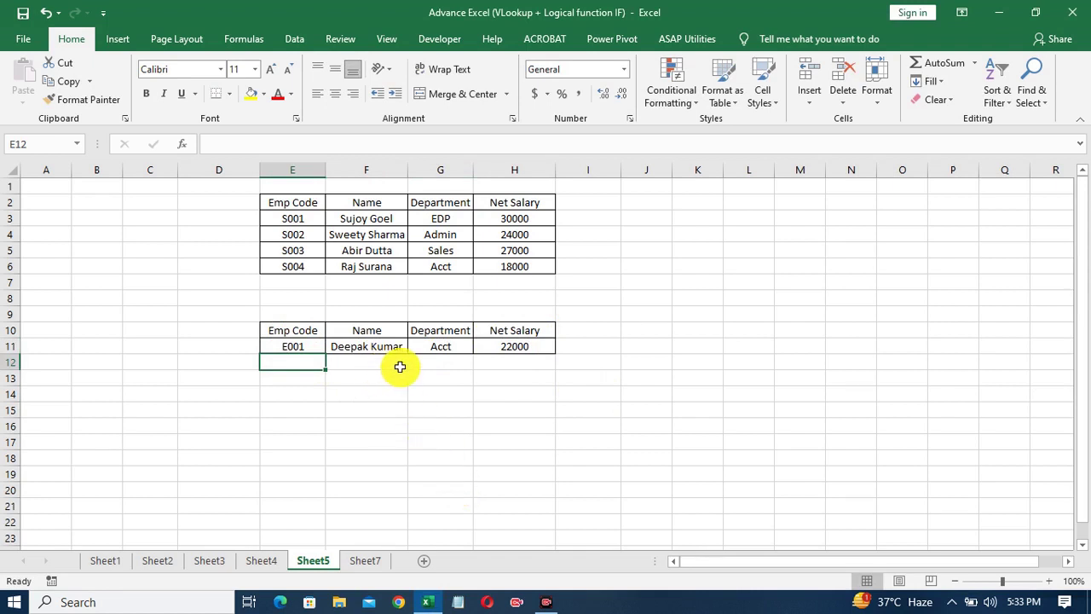
{"action": "left_click", "coordinate": [174, 561]}
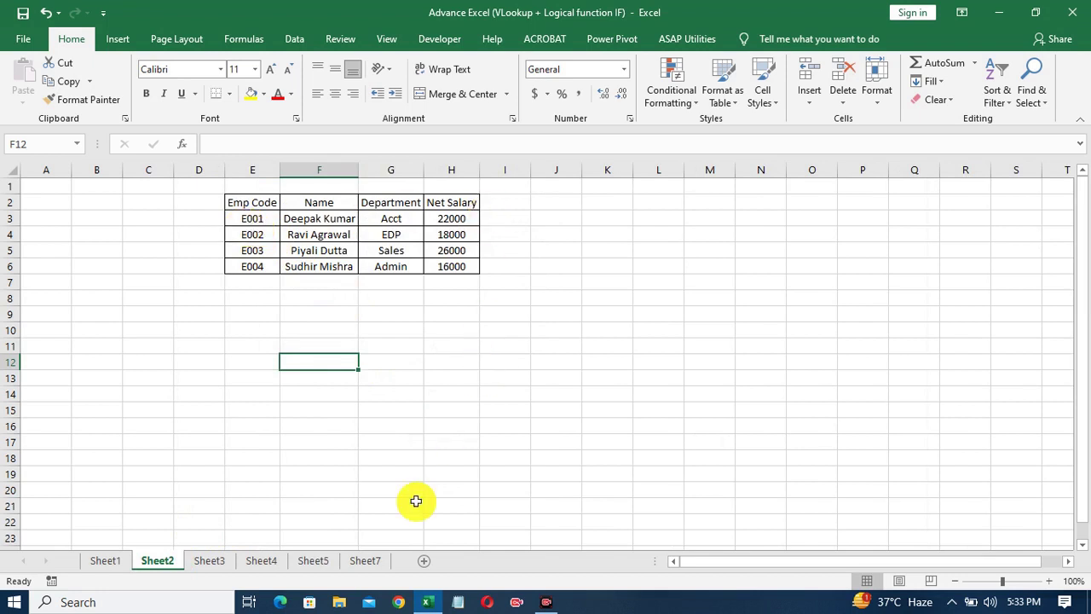
{"action": "left_click", "coordinate": [325, 561]}
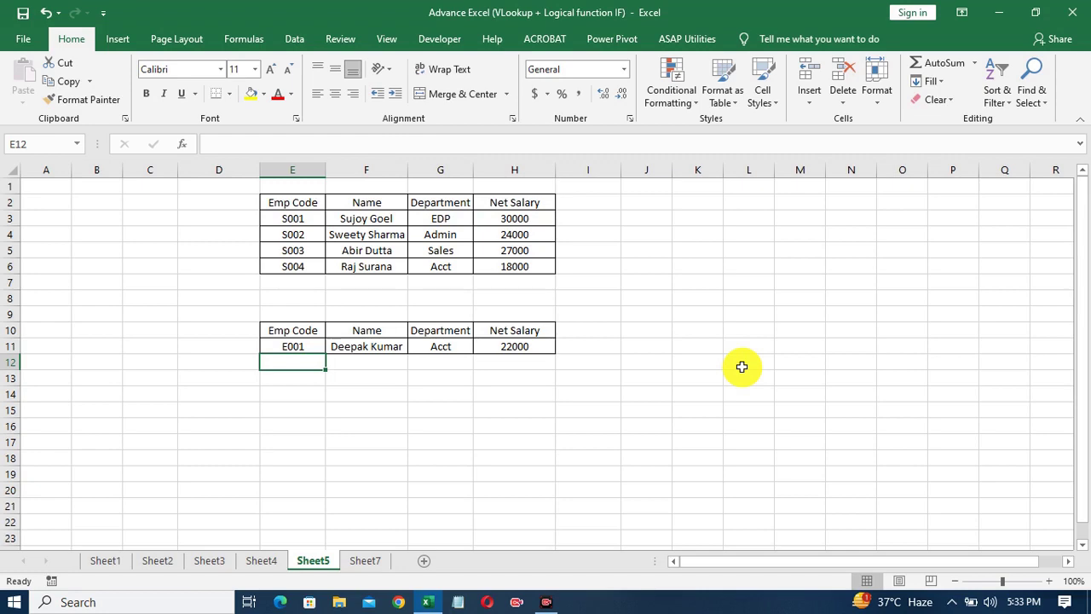
{"action": "left_click", "coordinate": [107, 563]}
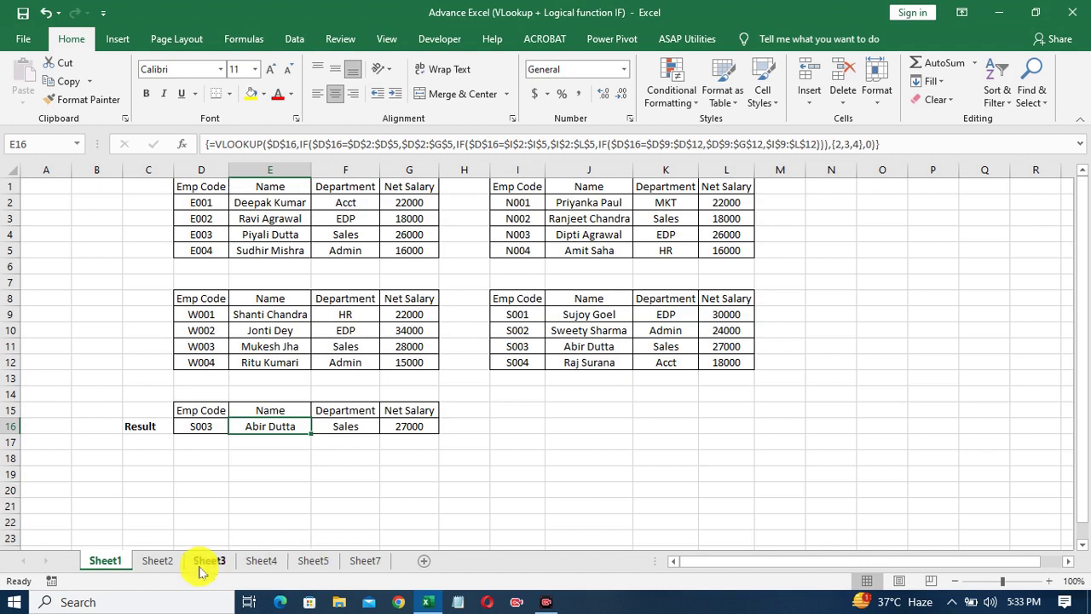
{"action": "left_click", "coordinate": [169, 569]}
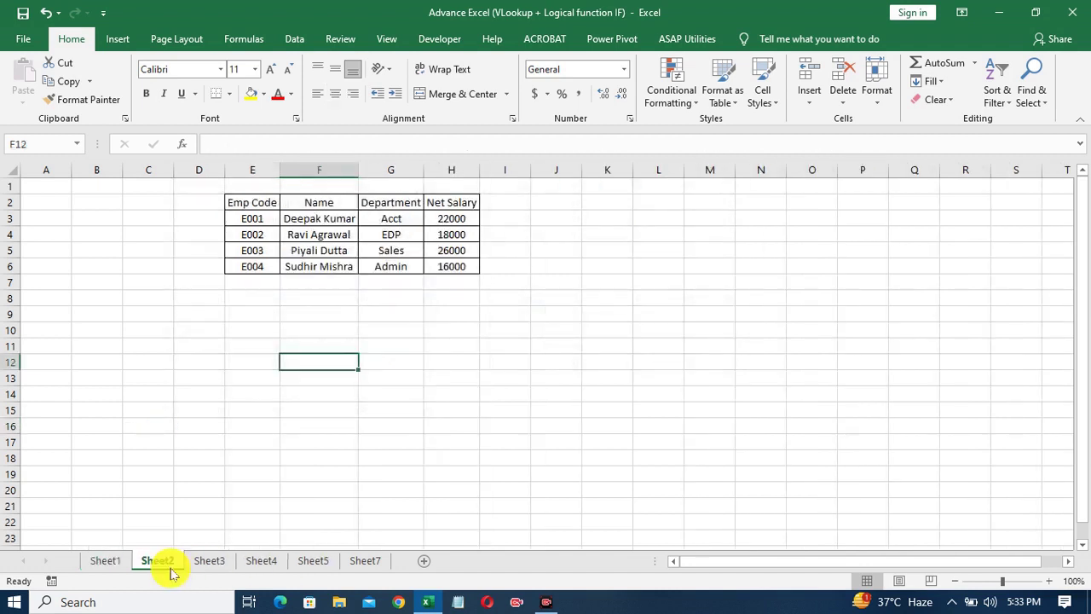
{"action": "left_click", "coordinate": [198, 566]}
{"action": "left_click", "coordinate": [266, 569]}
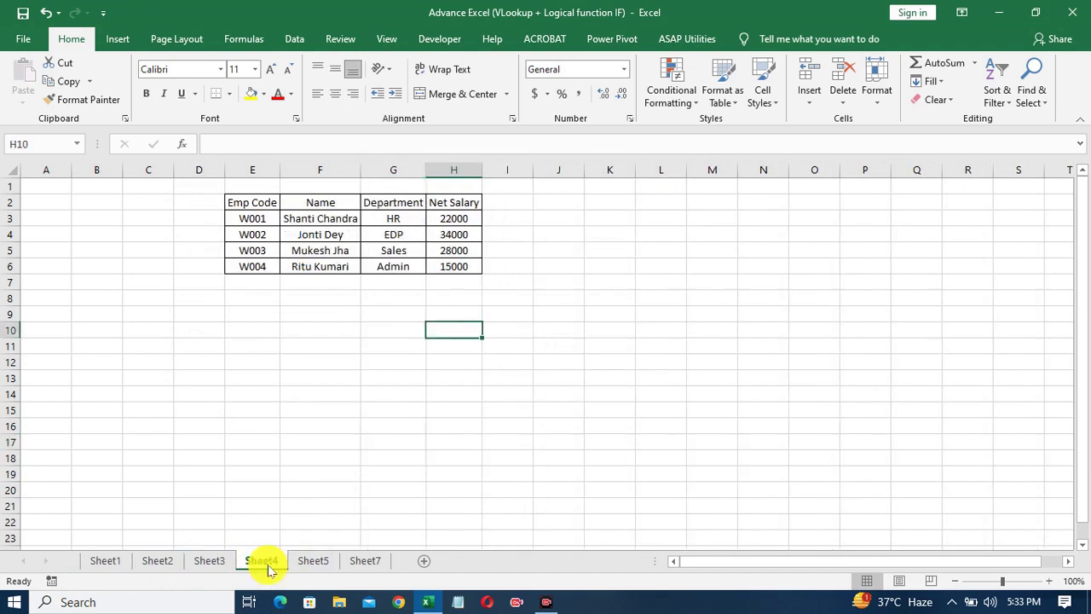
{"action": "left_click", "coordinate": [304, 569]}
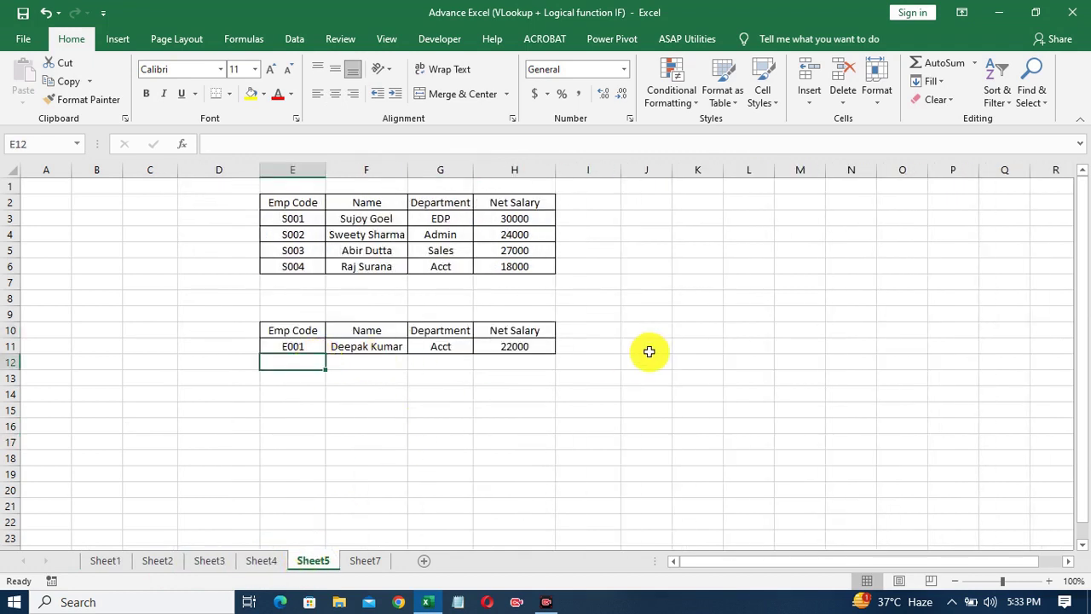
{"action": "left_click", "coordinate": [646, 410]}
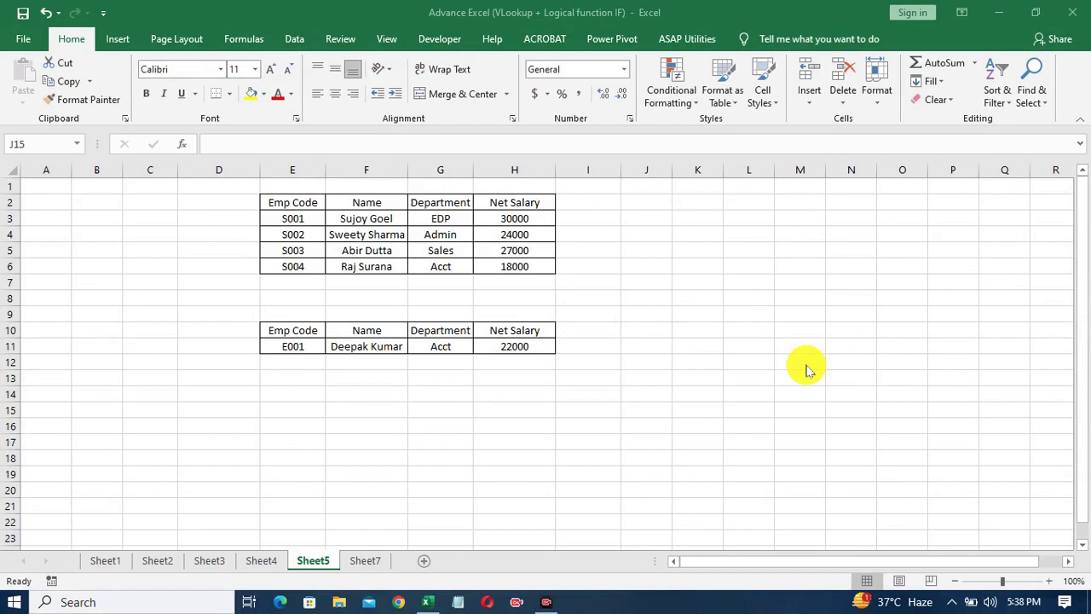